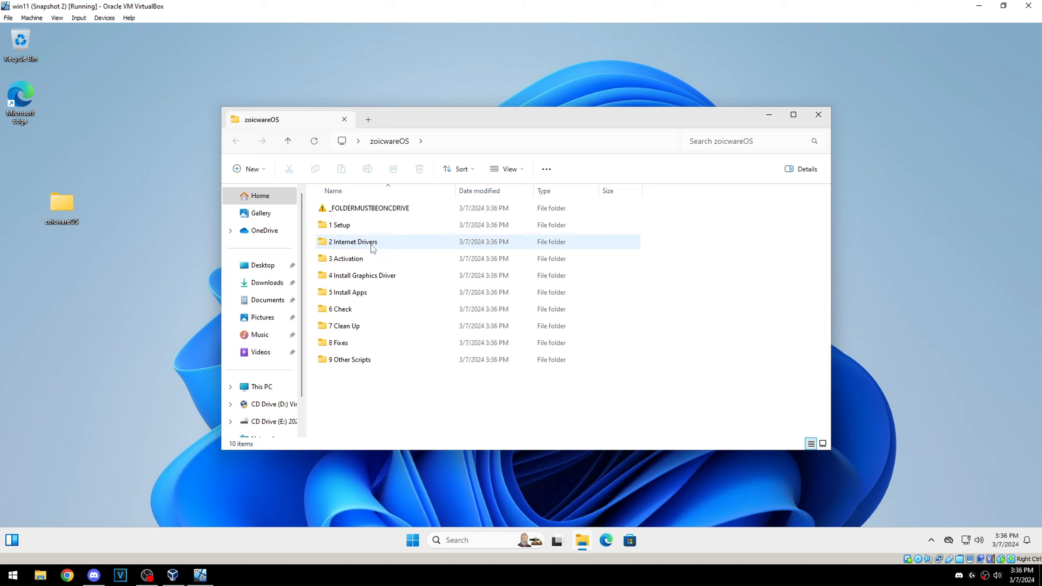
Step: Run the ZOICWARE batch file from the 1 Setup folder inside zoicwareOS
{"action": "double_click", "coordinate": [338, 226]}
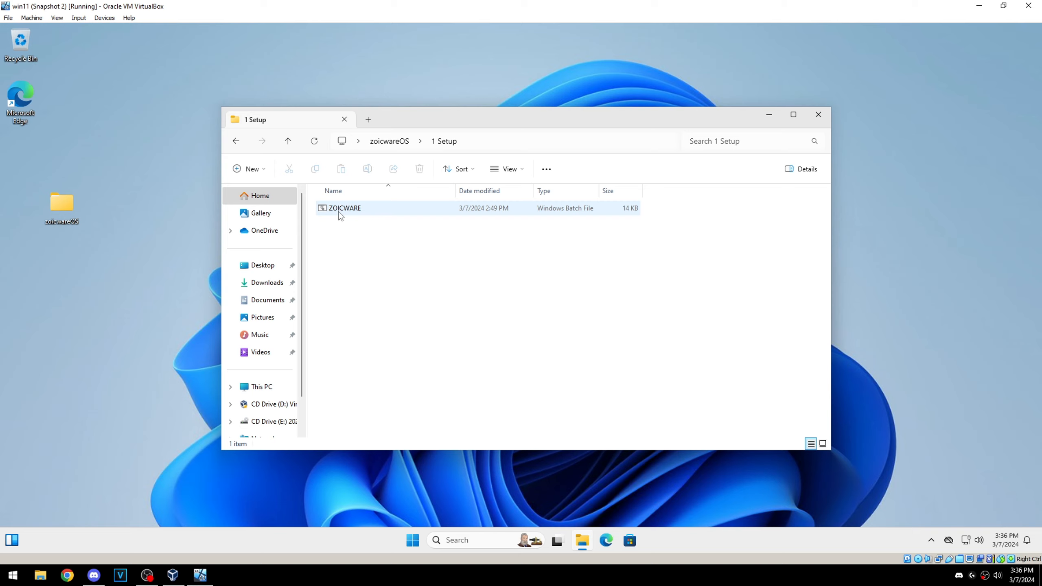
{"action": "double_click", "coordinate": [337, 209]}
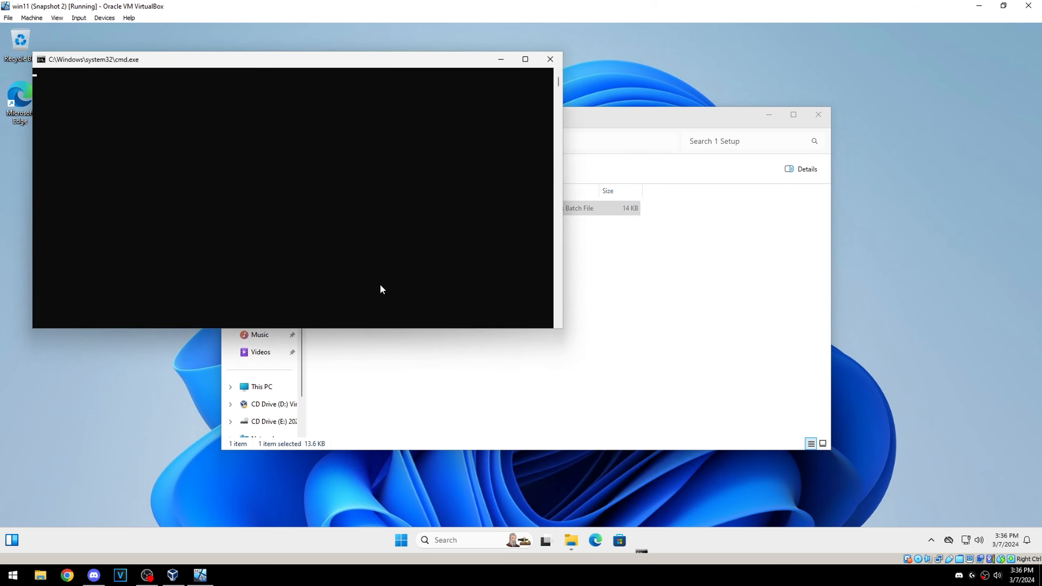
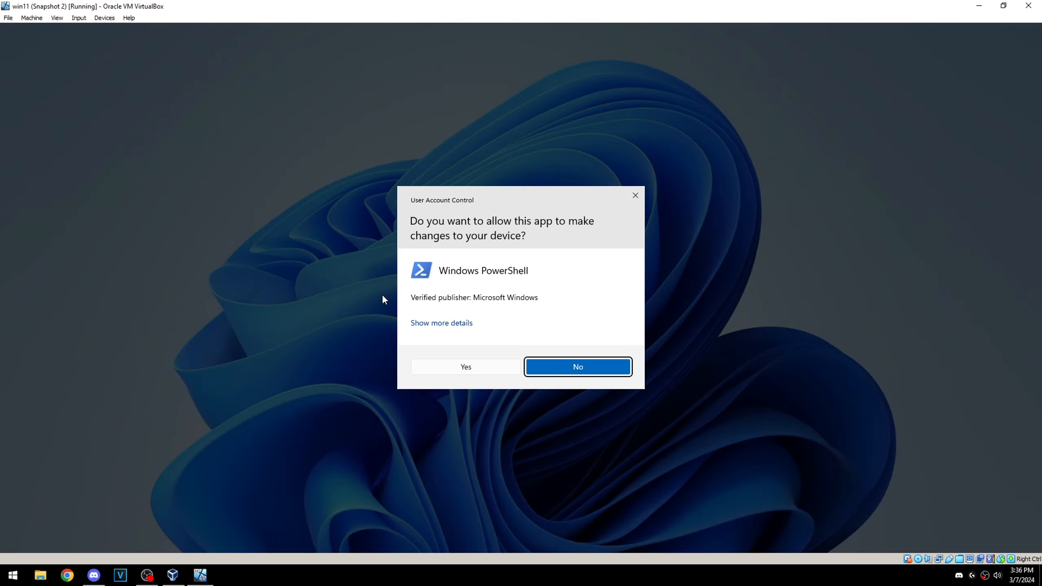
Step: Allow Windows PowerShell to make changes to the device, and open ZOICWARE's Import/Export Config window to check the current config path
{"action": "left_click", "coordinate": [467, 366]}
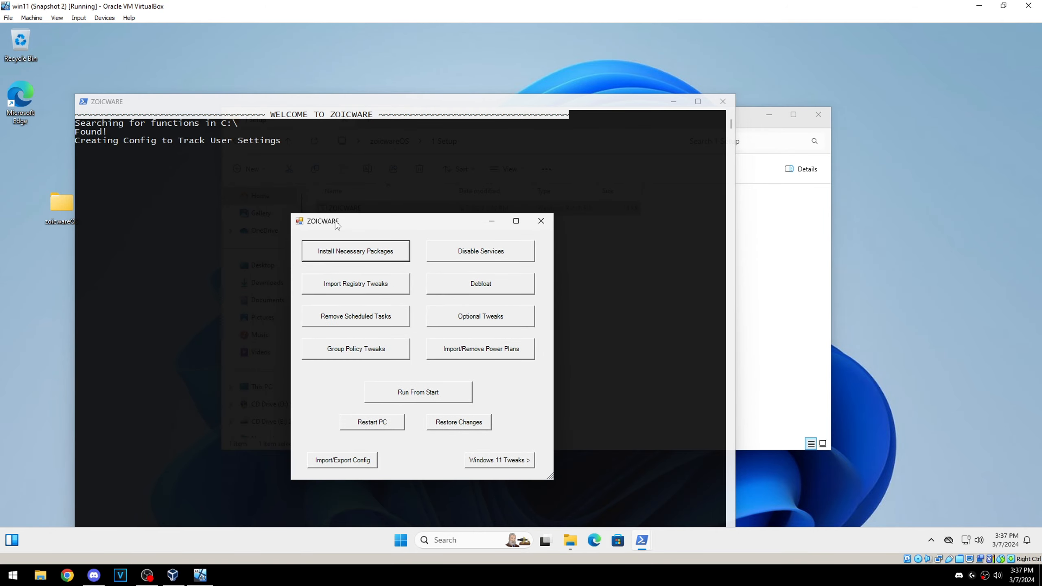
{"action": "left_click_drag", "start_coordinate": [363, 223], "coordinate": [374, 169]}
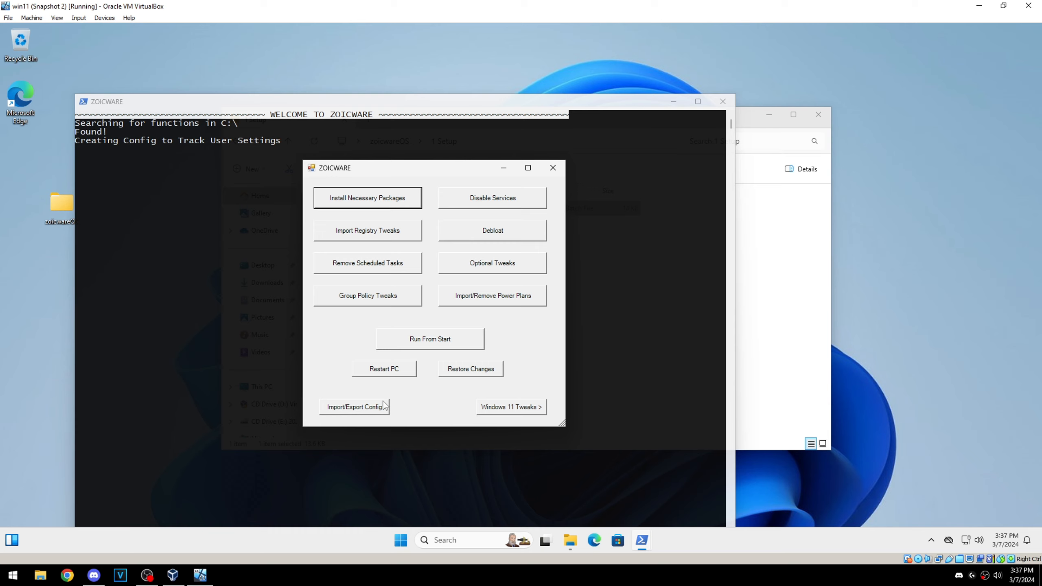
{"action": "left_click", "coordinate": [343, 411]}
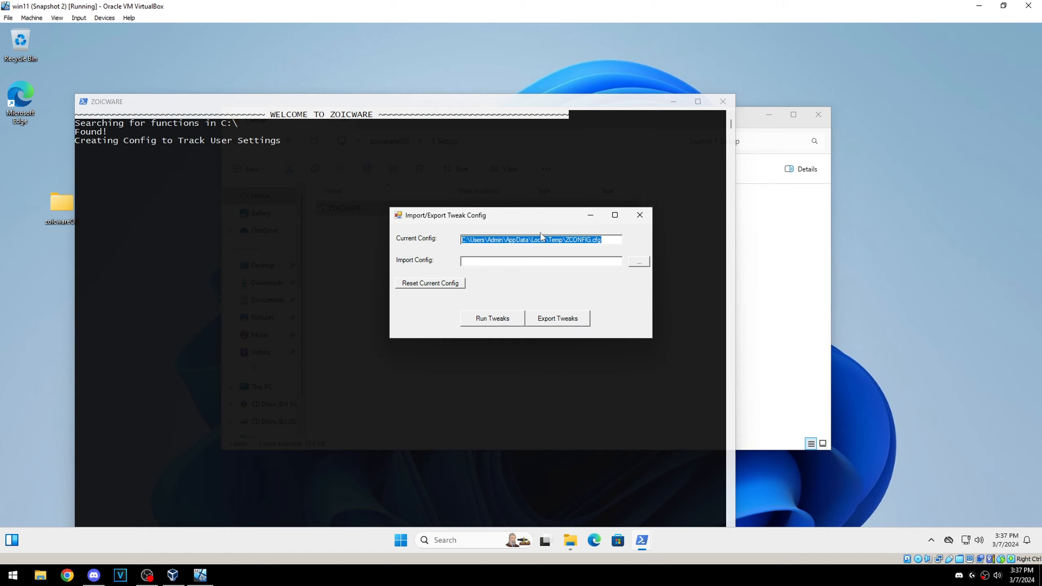
{"action": "left_click_drag", "start_coordinate": [603, 241], "coordinate": [380, 244]}
{"action": "left_click", "coordinate": [568, 239]}
Step: Search for "run" in the virtual machine's Windows search and open the Run dialog
{"action": "left_click", "coordinate": [401, 540]}
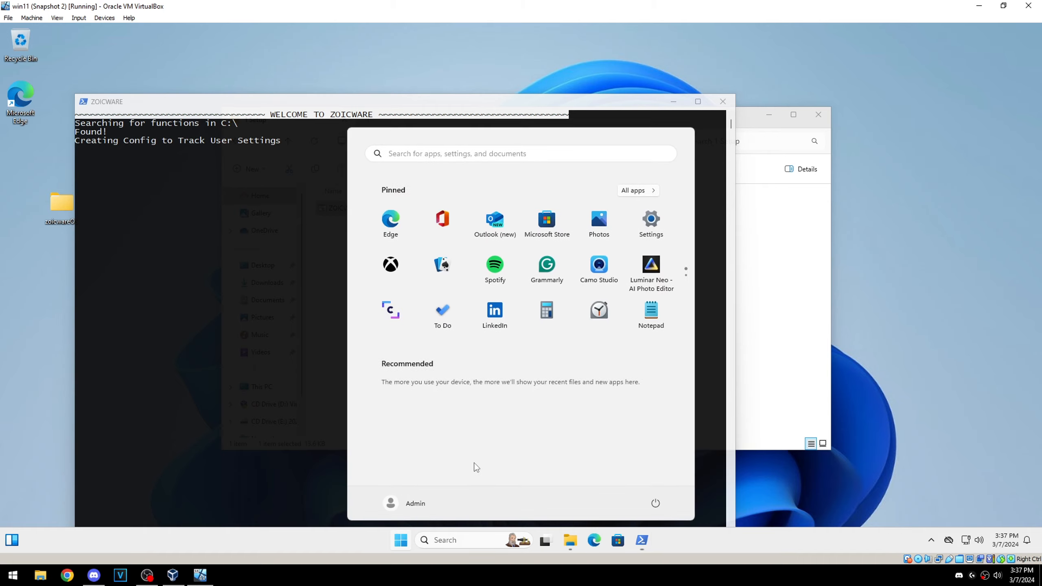
{"action": "type", "text": "run"}
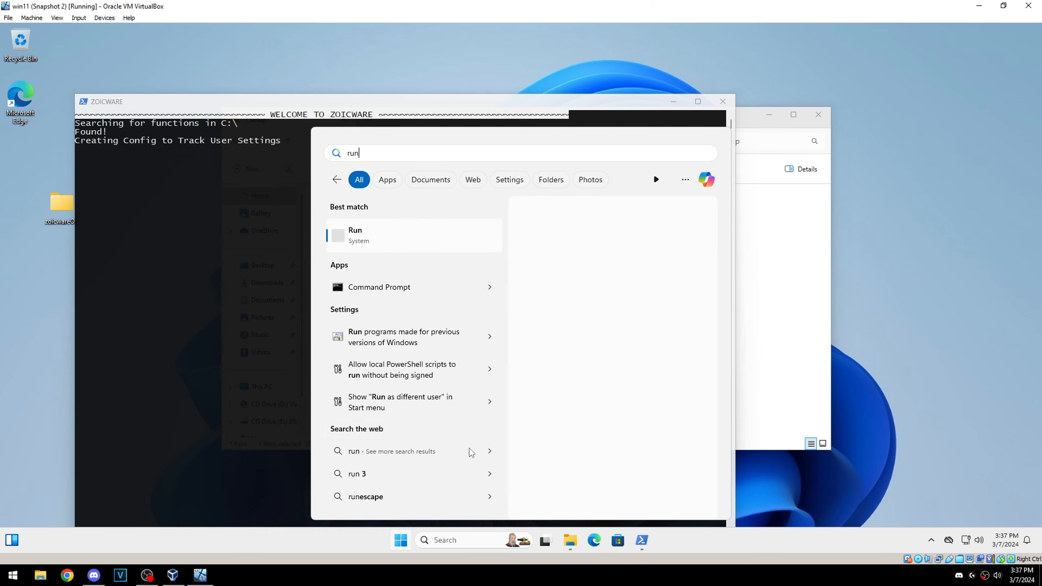
{"action": "left_click", "coordinate": [373, 230]}
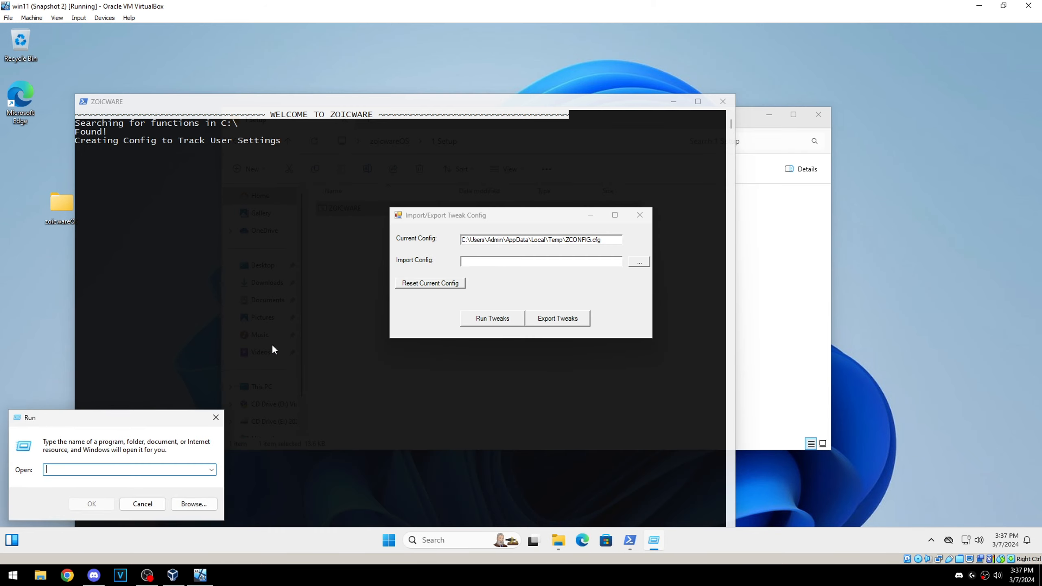
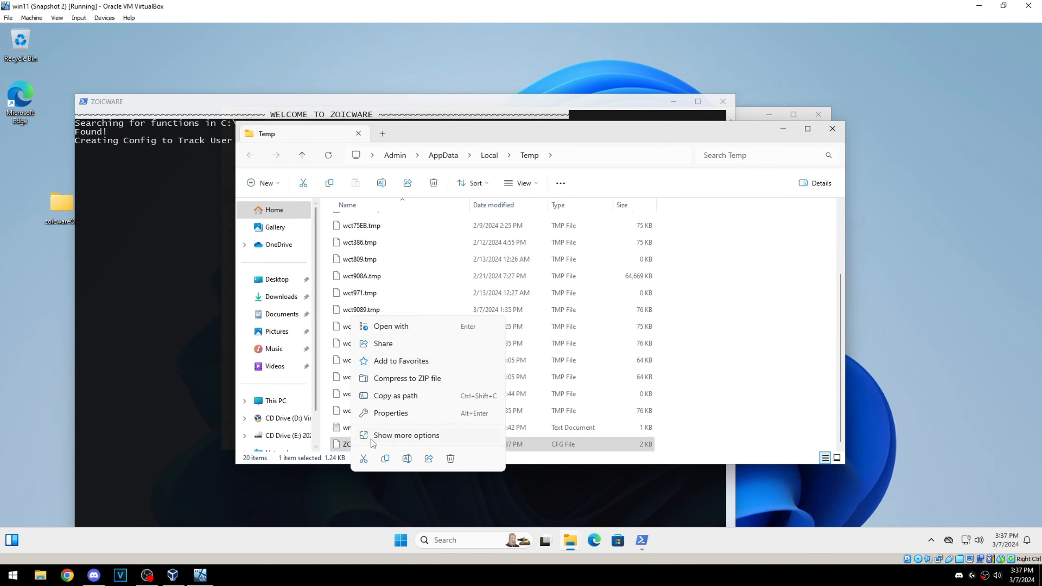
Step: Open ZCONFIG.cfg from the Temp folder in Notepad, just once, and look through its tweak entries
{"action": "left_click", "coordinate": [731, 422]}
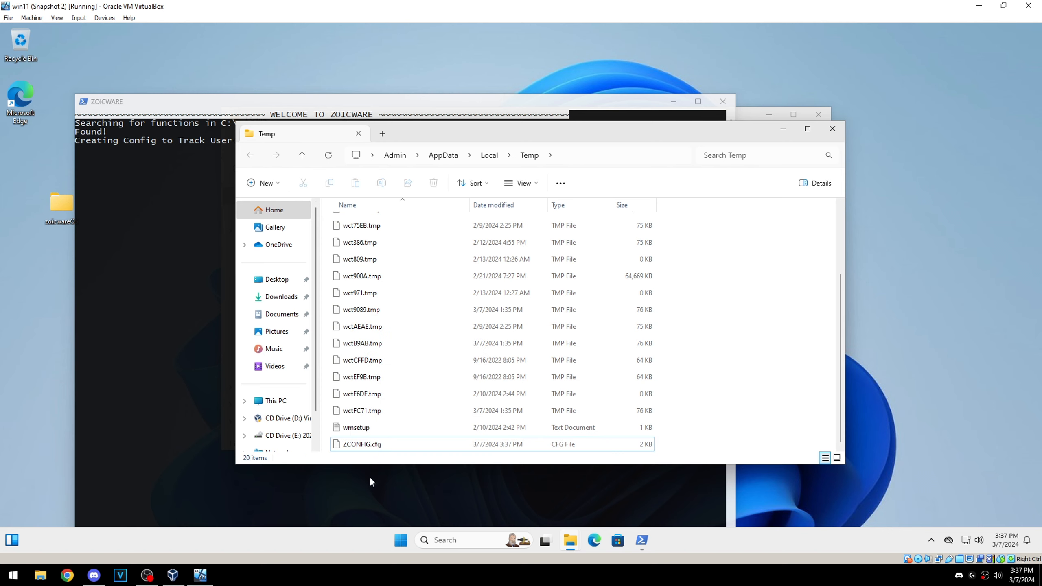
{"action": "right_click", "coordinate": [367, 447]}
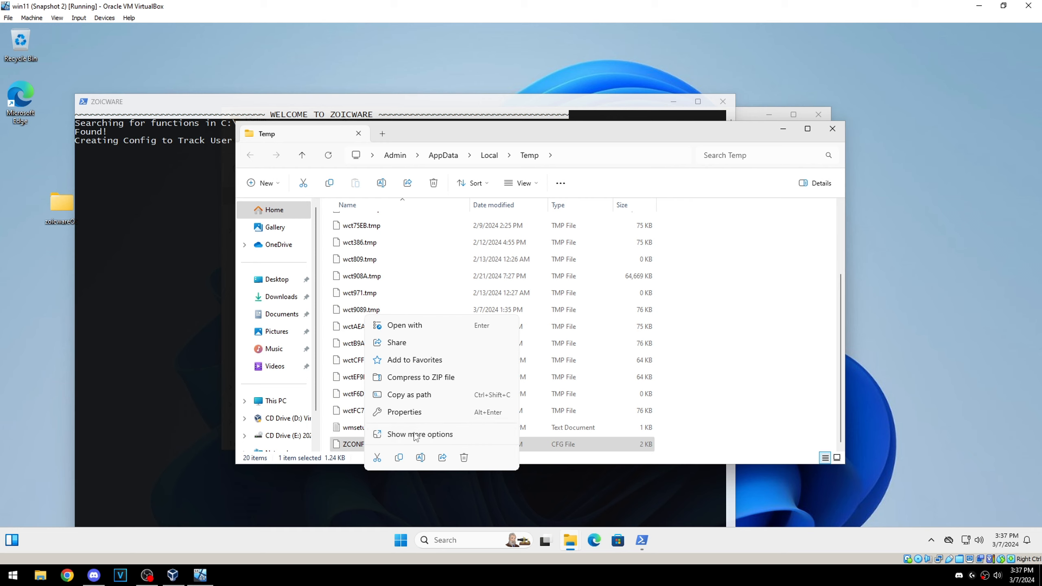
{"action": "left_click", "coordinate": [393, 434]}
{"action": "left_click", "coordinate": [577, 346]}
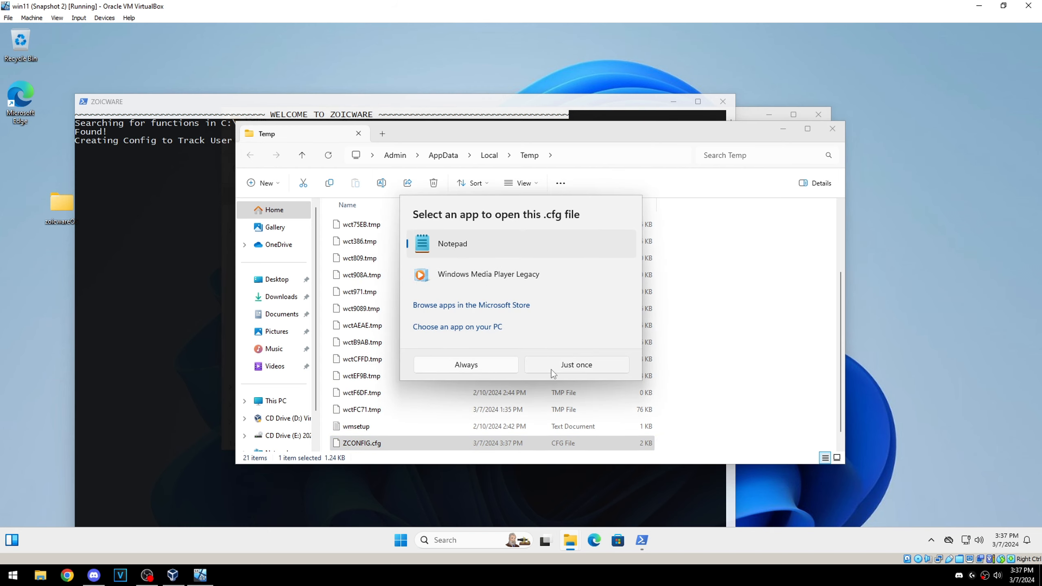
{"action": "left_click", "coordinate": [551, 370]}
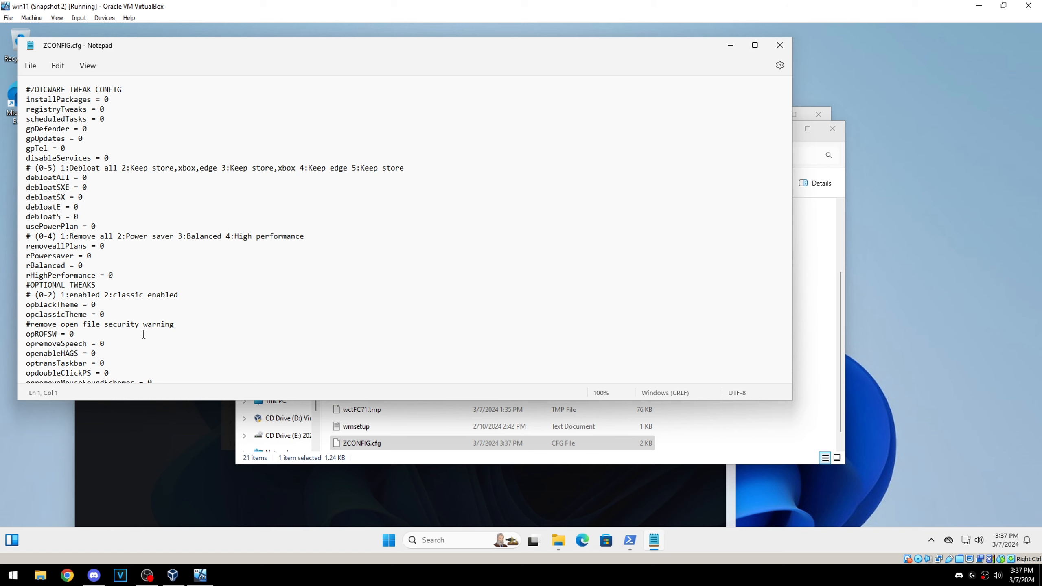
{"action": "scroll", "coordinate": [164, 214], "scroll_direction": "down", "scroll_amount": 10}
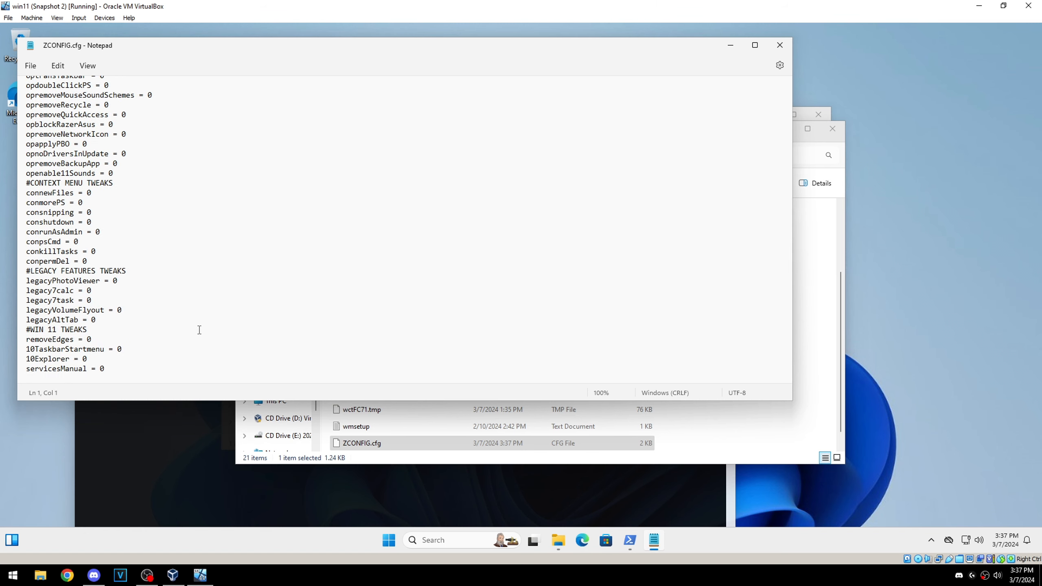
Step: Try setting installPackages to 1 in the config, and return it to 0
{"action": "scroll", "coordinate": [200, 333], "scroll_direction": "up", "scroll_amount": 10}
{"action": "left_click", "coordinate": [117, 100]}
{"action": "key", "text": "BackSpace"}
{"action": "type", "text": "1"}
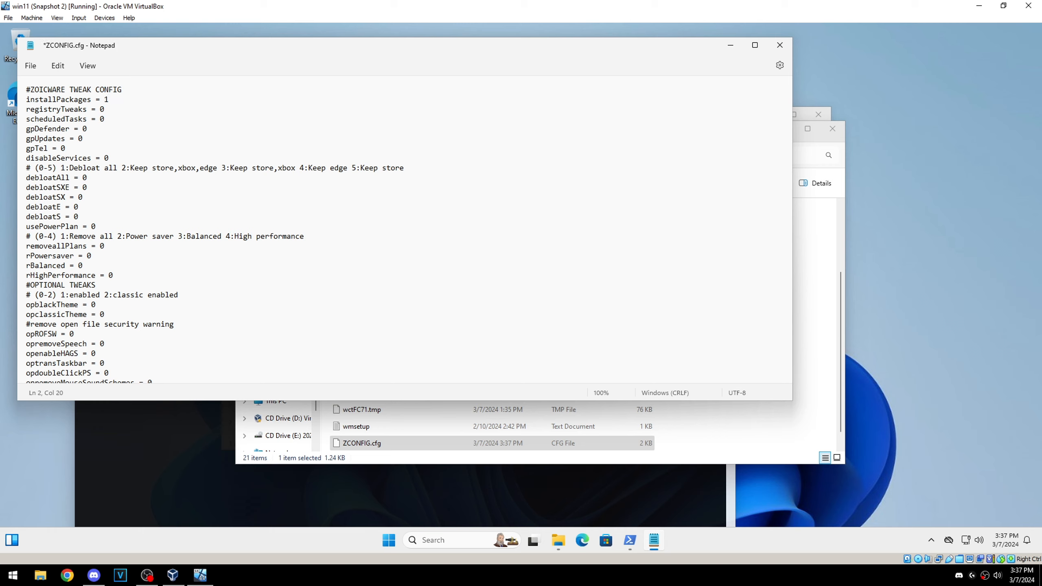
{"action": "key", "text": "BackSpace"}
{"action": "type", "text": "0"}
Step: Examine the debloat option comment and its matching entries, and the optional, context menu and legacy tweak sections of the config
{"action": "left_click", "coordinate": [91, 168]}
{"action": "left_click", "coordinate": [165, 169]}
{"action": "left_click", "coordinate": [92, 179]}
{"action": "left_click_drag", "start_coordinate": [299, 167], "coordinate": [347, 167]}
{"action": "left_click", "coordinate": [362, 229]}
{"action": "left_click", "coordinate": [58, 188]}
{"action": "left_click", "coordinate": [70, 188]}
{"action": "scroll", "coordinate": [142, 168], "scroll_direction": "down", "scroll_amount": 3}
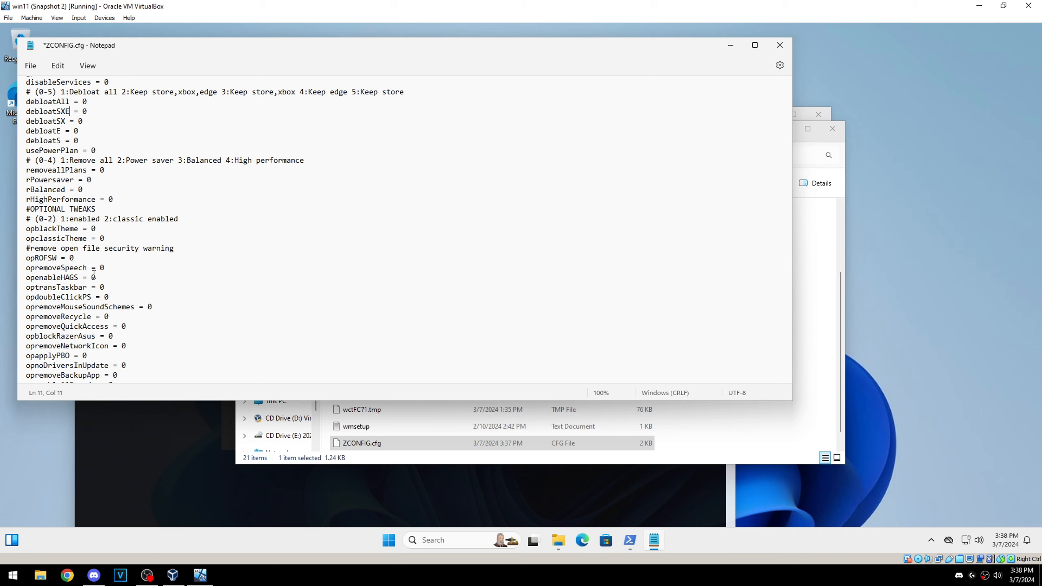
{"action": "scroll", "coordinate": [92, 253], "scroll_direction": "down", "scroll_amount": 3}
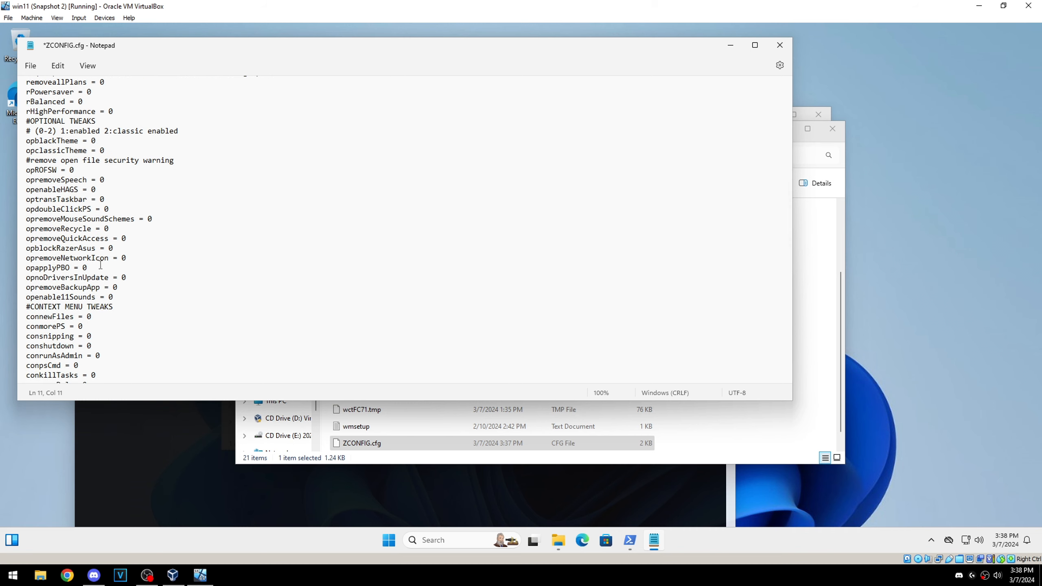
{"action": "scroll", "coordinate": [89, 321], "scroll_direction": "down", "scroll_amount": 4}
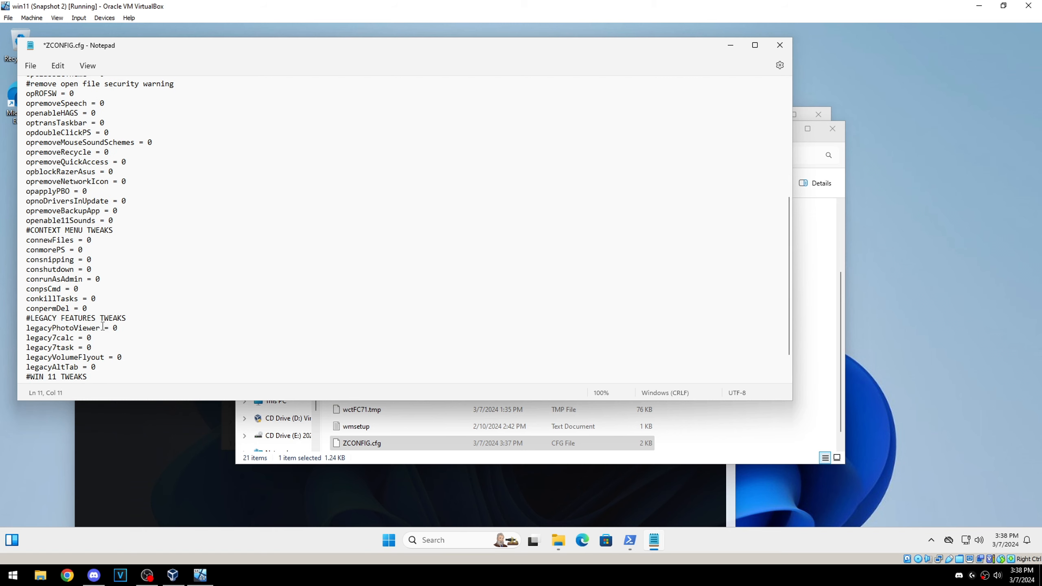
Step: Set registryTweaks and gpTel to 1 in the tweak config
{"action": "scroll", "coordinate": [122, 318], "scroll_direction": "up", "scroll_amount": 10}
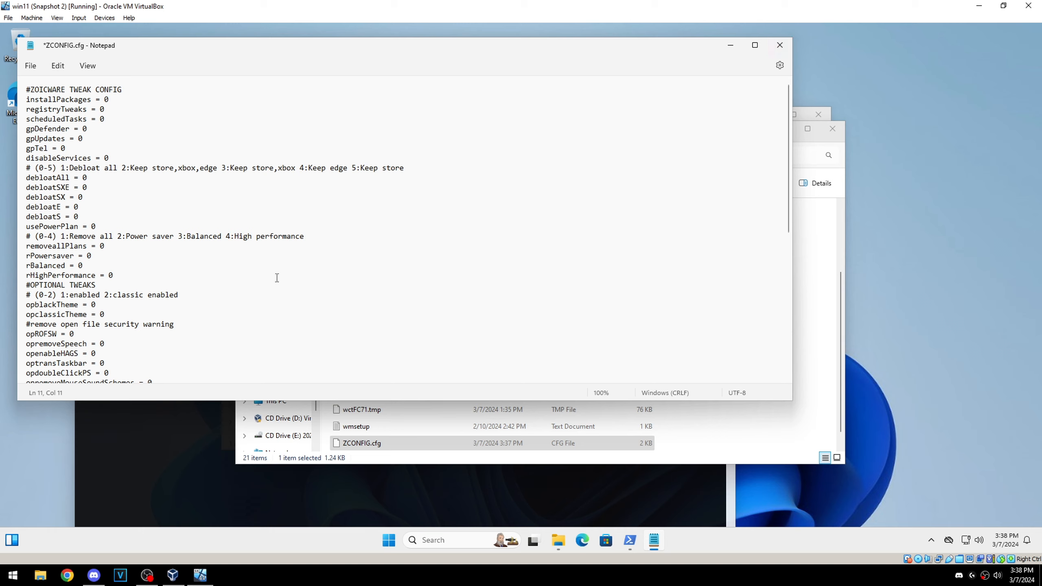
{"action": "left_click", "coordinate": [111, 110]}
{"action": "key", "text": "BackSpace"}
{"action": "type", "text": "1"}
{"action": "left_click", "coordinate": [68, 148]}
{"action": "key", "text": "BackSpace"}
{"action": "type", "text": "1"}
Step: Set opnoDriversInUpdate to 1 under the optional tweaks, and close ZCONFIG.cfg with its changes saved
{"action": "scroll", "coordinate": [174, 271], "scroll_direction": "down", "scroll_amount": 3}
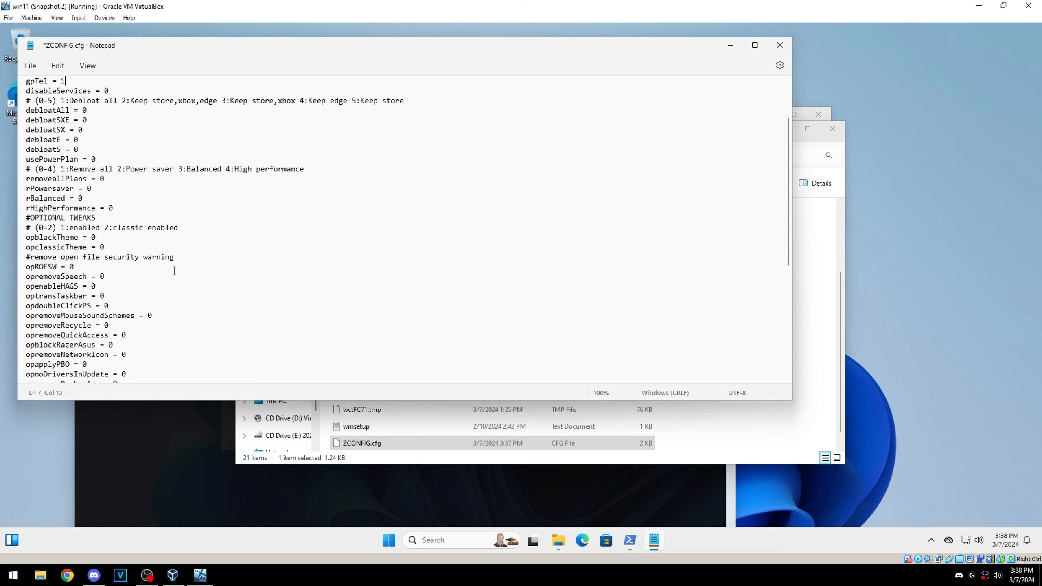
{"action": "scroll", "coordinate": [174, 271], "scroll_direction": "down", "scroll_amount": 3}
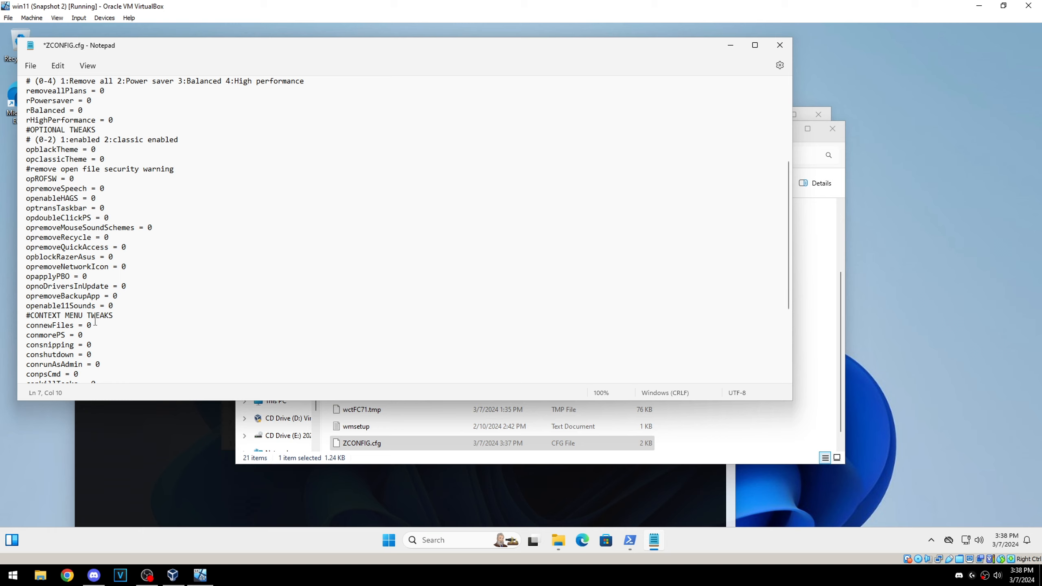
{"action": "left_click", "coordinate": [129, 286]}
{"action": "key", "text": "BackSpace"}
{"action": "type", "text": "1"}
{"action": "left_click", "coordinate": [780, 44]}
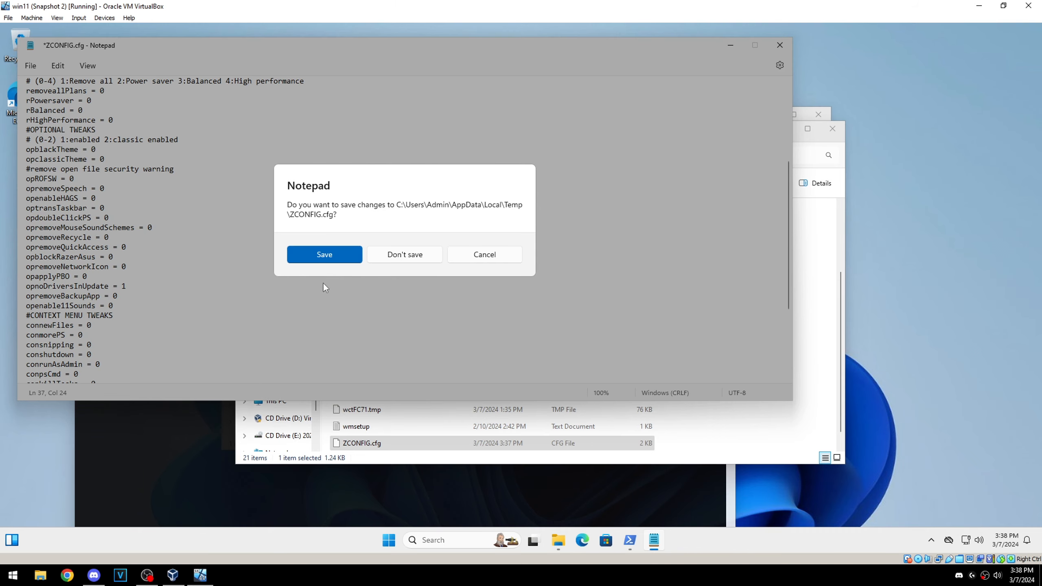
{"action": "left_click", "coordinate": [311, 254]}
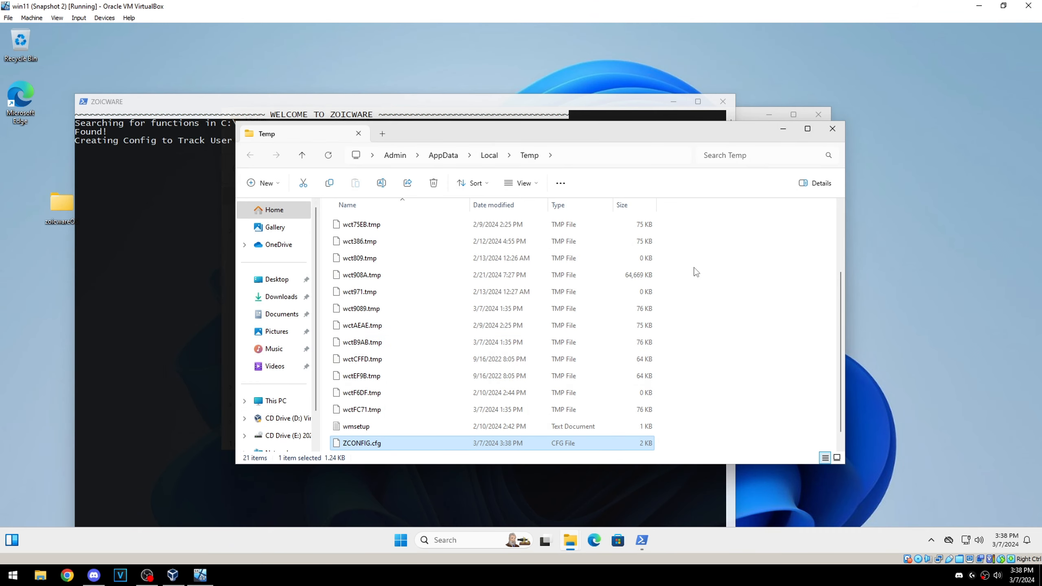
Step: Close the Temp folder and export the current tweak config to the Desktop
{"action": "left_click", "coordinate": [833, 129]}
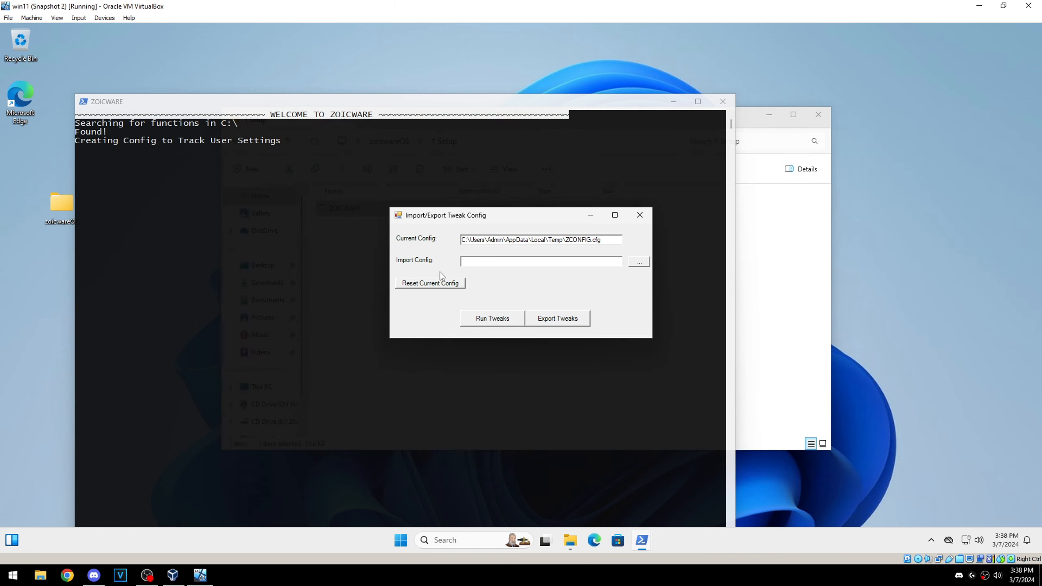
{"action": "left_click", "coordinate": [550, 323]}
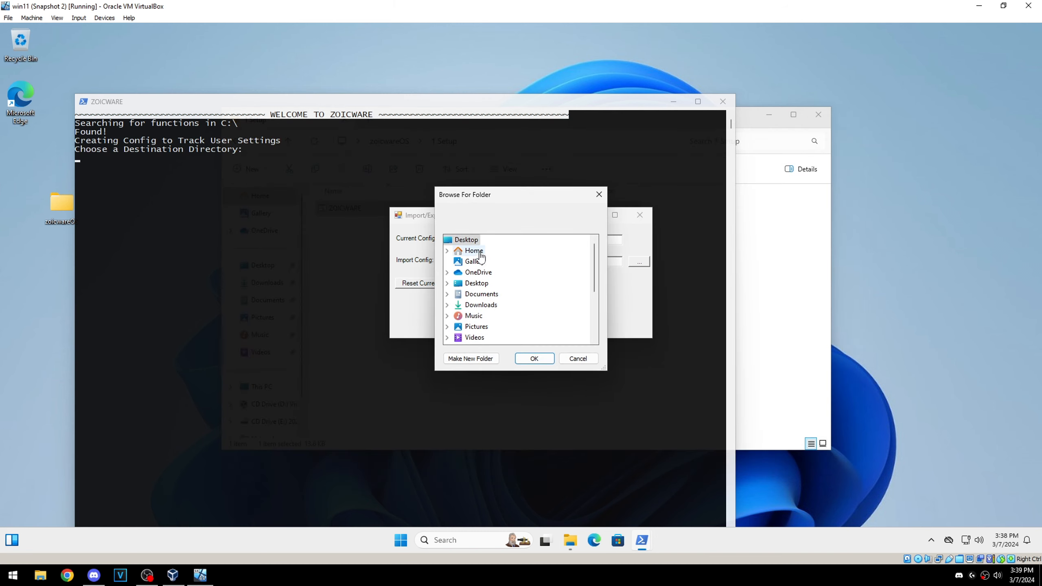
{"action": "left_click", "coordinate": [534, 359]}
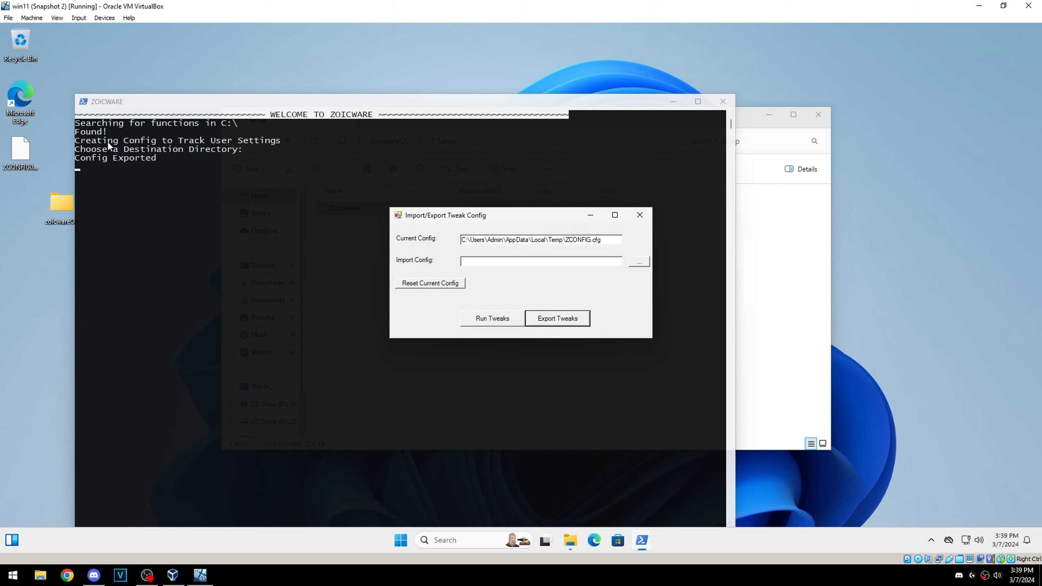
{"action": "left_click", "coordinate": [22, 159]}
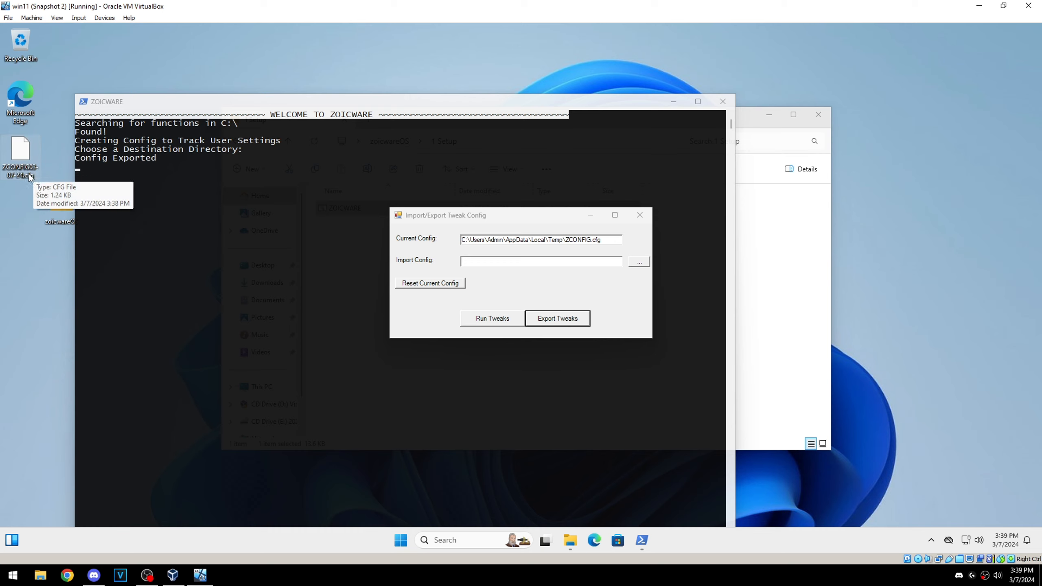
{"action": "right_click", "coordinate": [13, 168]}
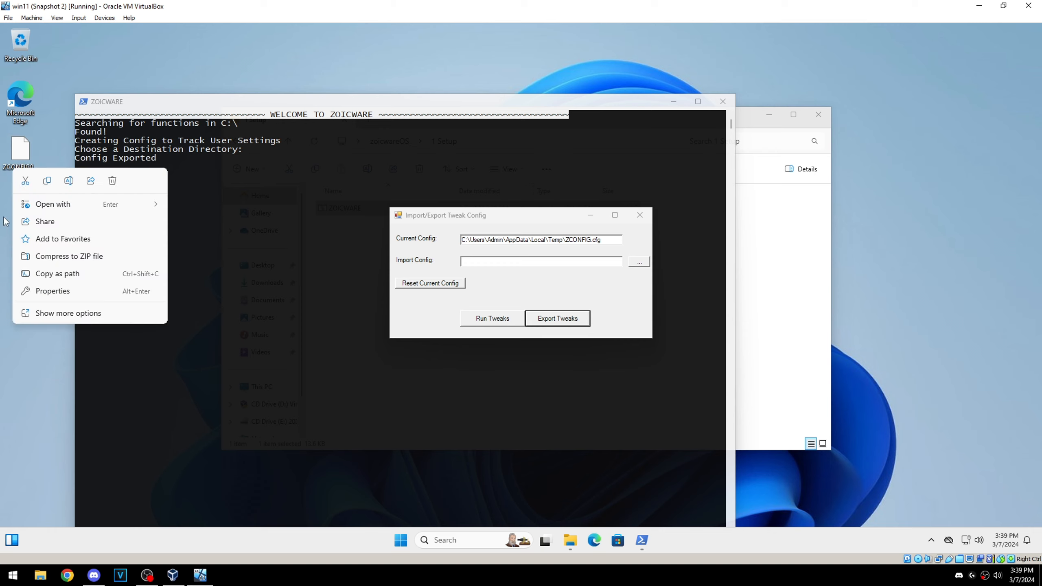
{"action": "left_click", "coordinate": [45, 149]}
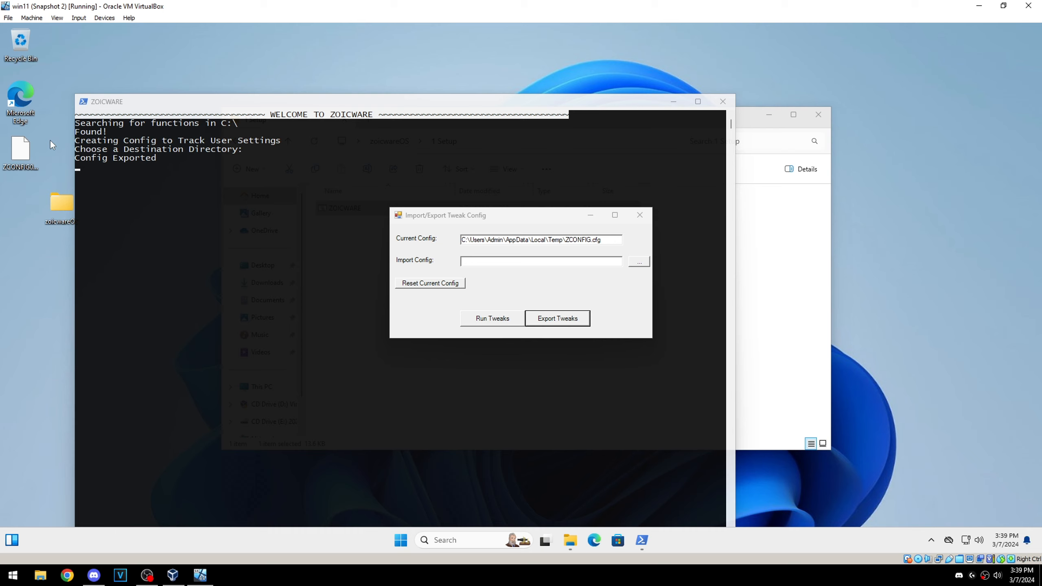
{"action": "left_click", "coordinate": [10, 154]}
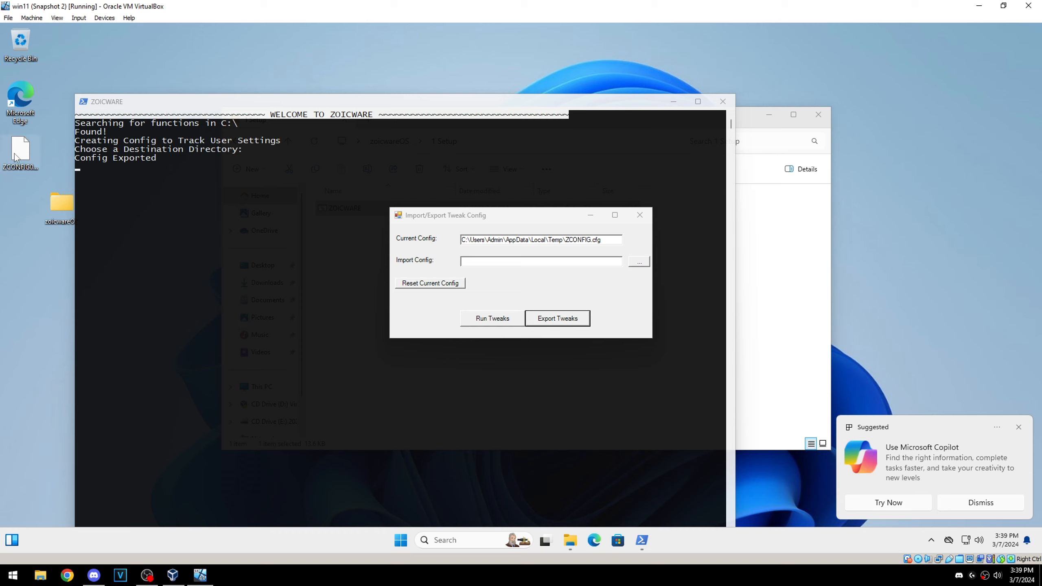
Step: Import ZCONFIG03-07-24.cfg from the Desktop and run its tweaks
{"action": "left_click", "coordinate": [638, 262]}
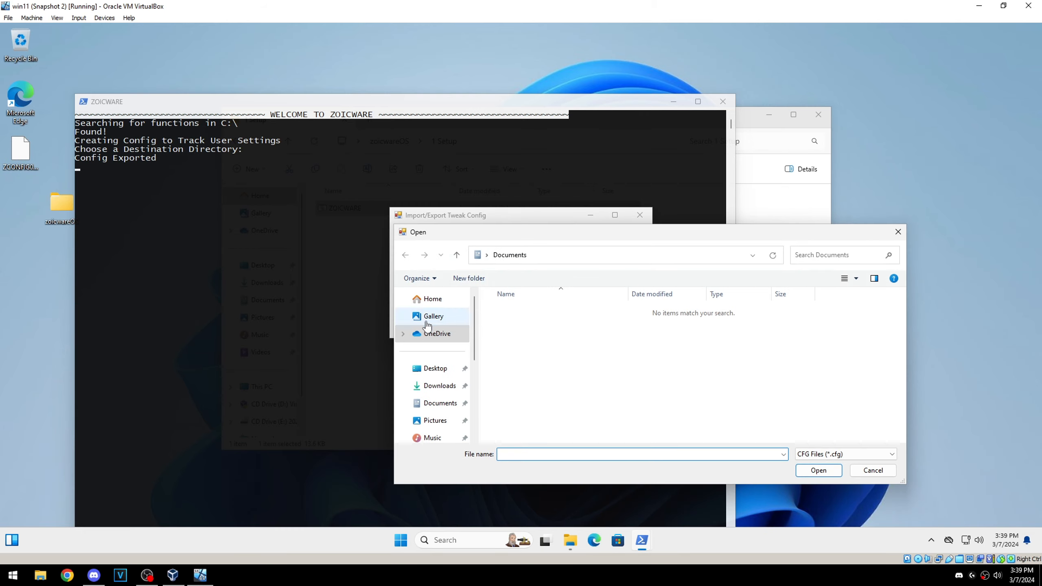
{"action": "left_click", "coordinate": [435, 368]}
{"action": "left_click", "coordinate": [532, 328]}
{"action": "left_click", "coordinate": [819, 470]}
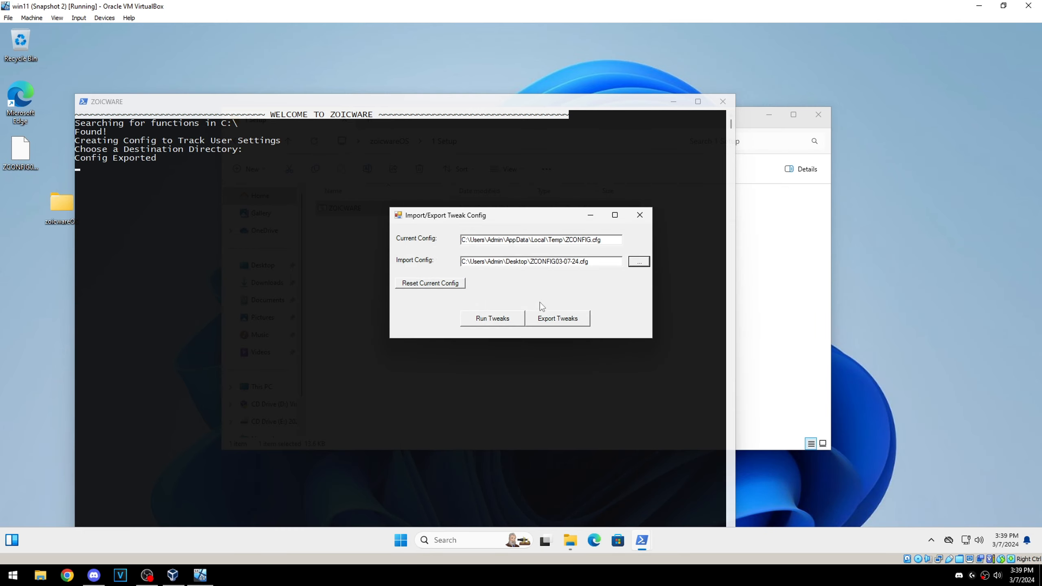
{"action": "left_click", "coordinate": [486, 321]}
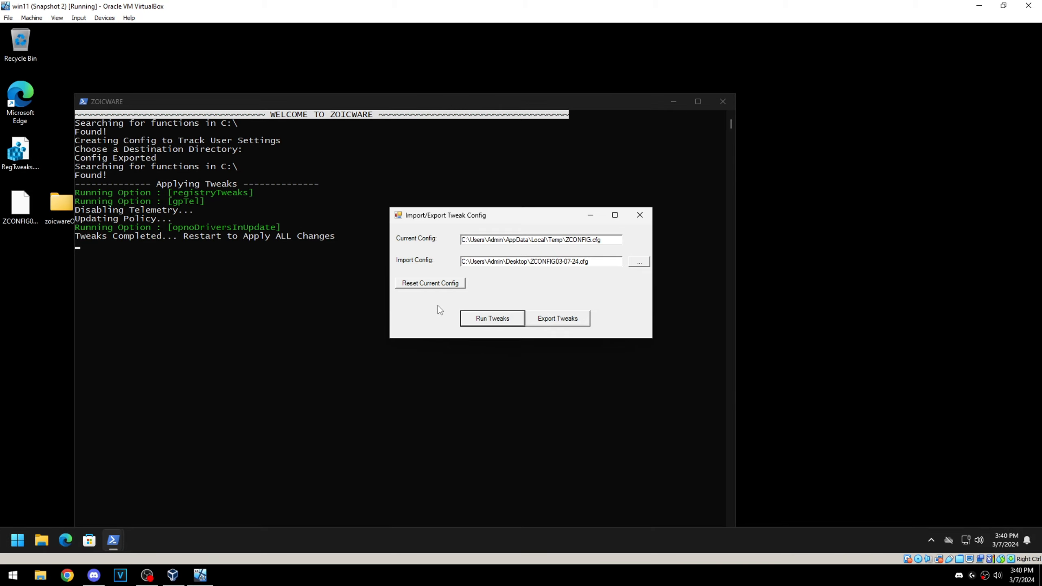
Step: Reset the current config and close the Import/Export Tweak Config window
{"action": "left_click", "coordinate": [413, 285]}
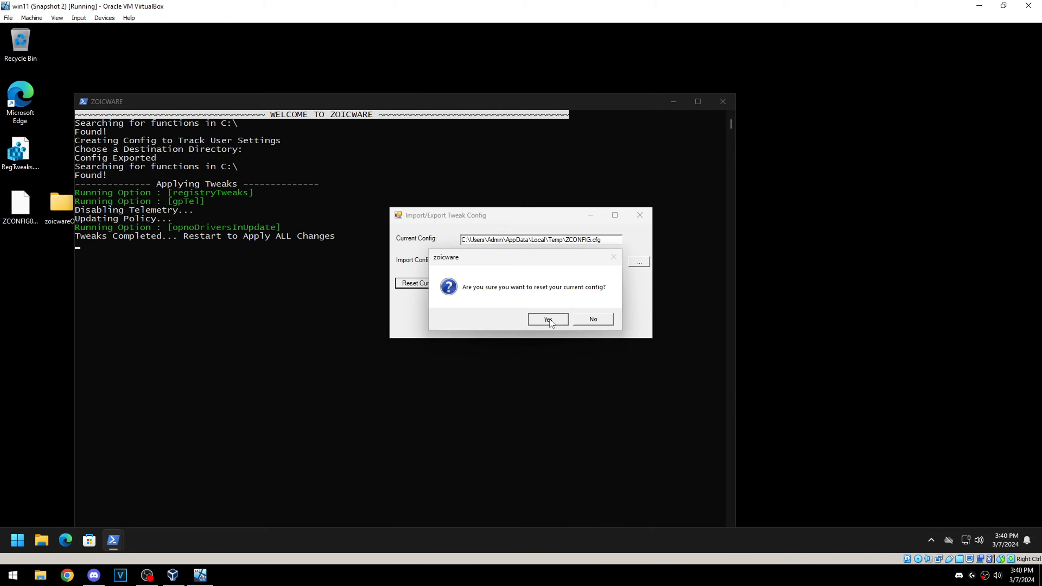
{"action": "left_click", "coordinate": [549, 320]}
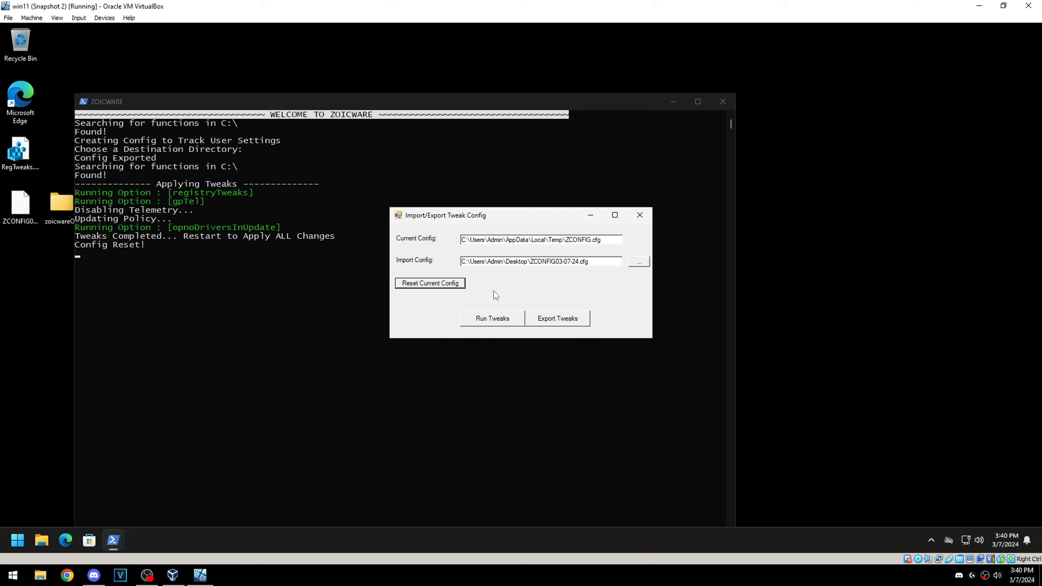
{"action": "left_click", "coordinate": [640, 215]}
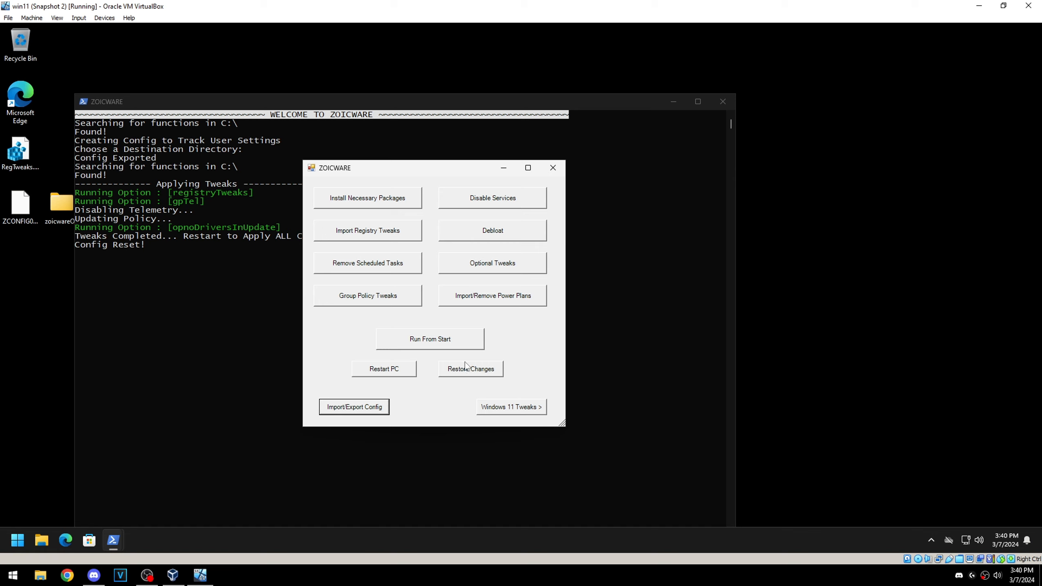
Step: Remove the scheduled tasks with ZOICWARE and dismiss the completion message
{"action": "left_click", "coordinate": [337, 269]}
{"action": "left_click", "coordinate": [512, 319]}
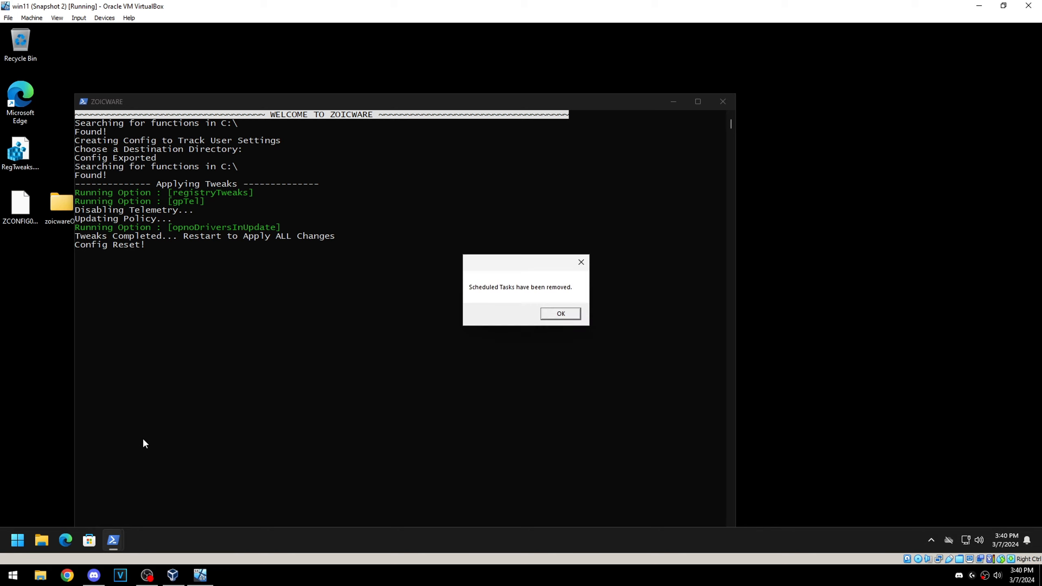
{"action": "key", "text": "Return"}
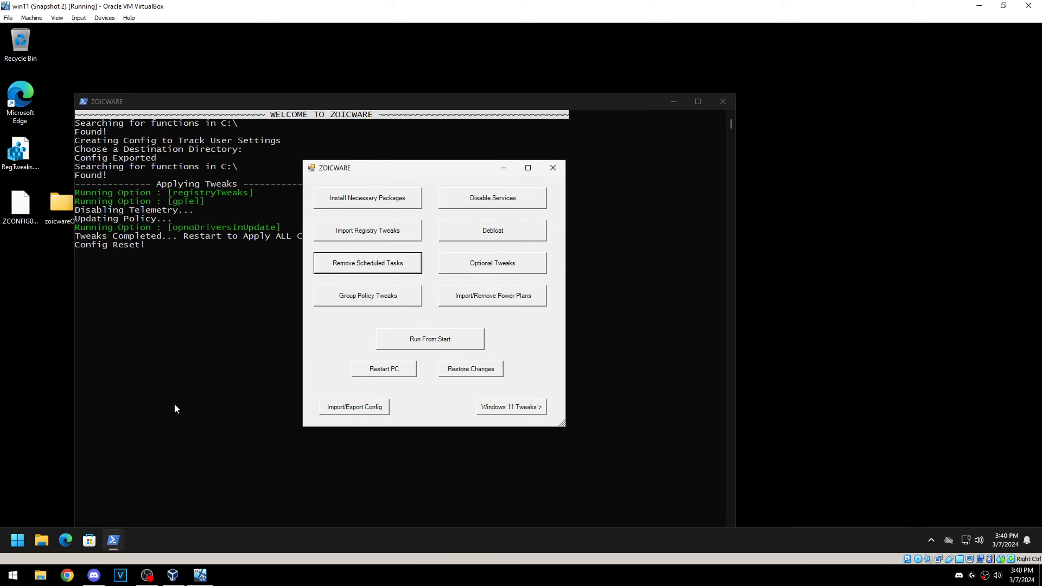
Step: Search for "run" in the Start menu and open the %temp% folder through the Run dialog
{"action": "left_click", "coordinate": [17, 540]}
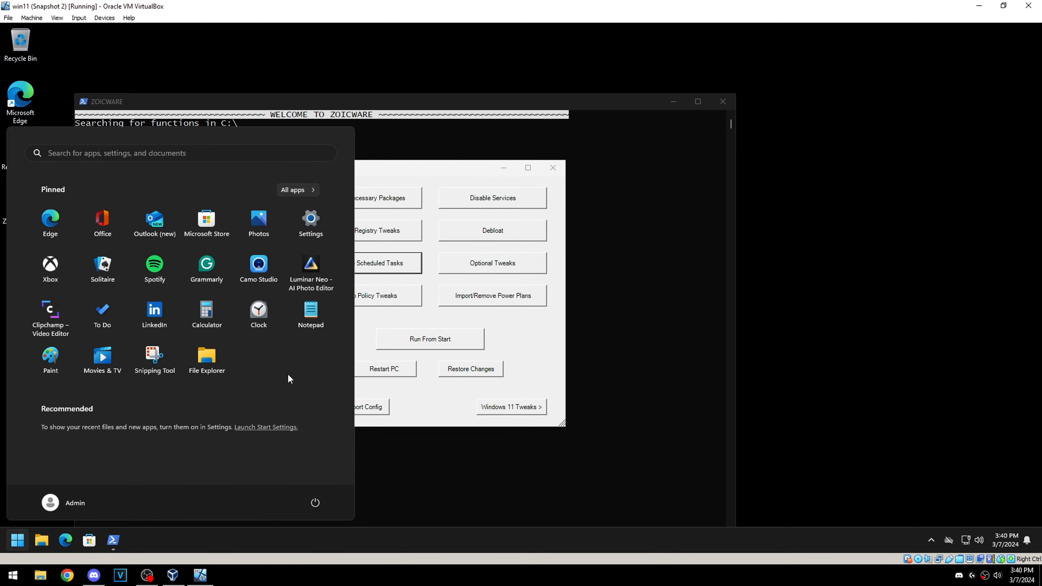
{"action": "type", "text": "run"}
{"action": "left_click", "coordinate": [128, 241]}
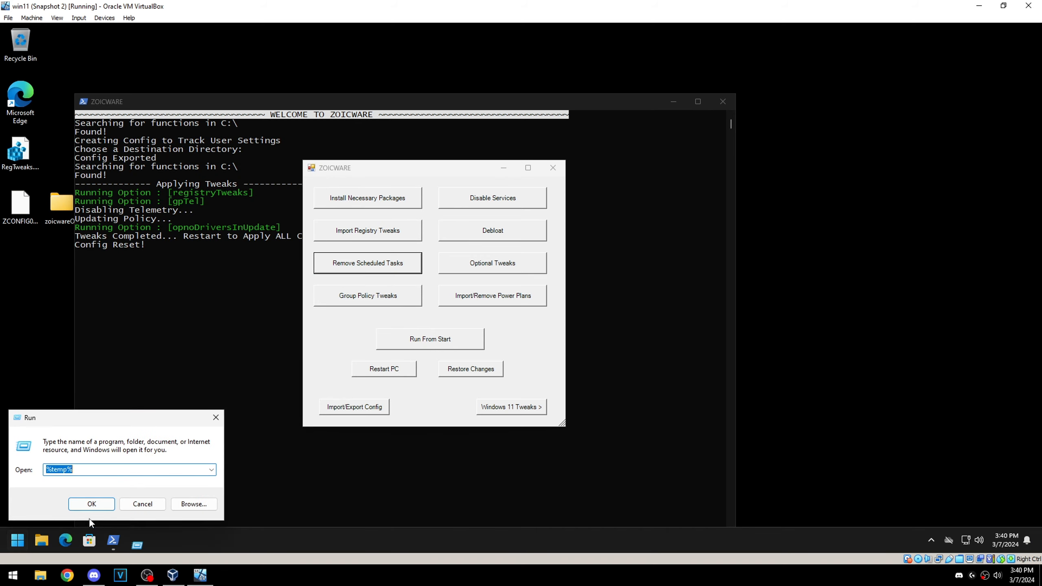
{"action": "left_click", "coordinate": [91, 505]}
{"action": "scroll", "coordinate": [818, 258], "scroll_direction": "down", "scroll_amount": 5}
{"action": "right_click", "coordinate": [376, 429]}
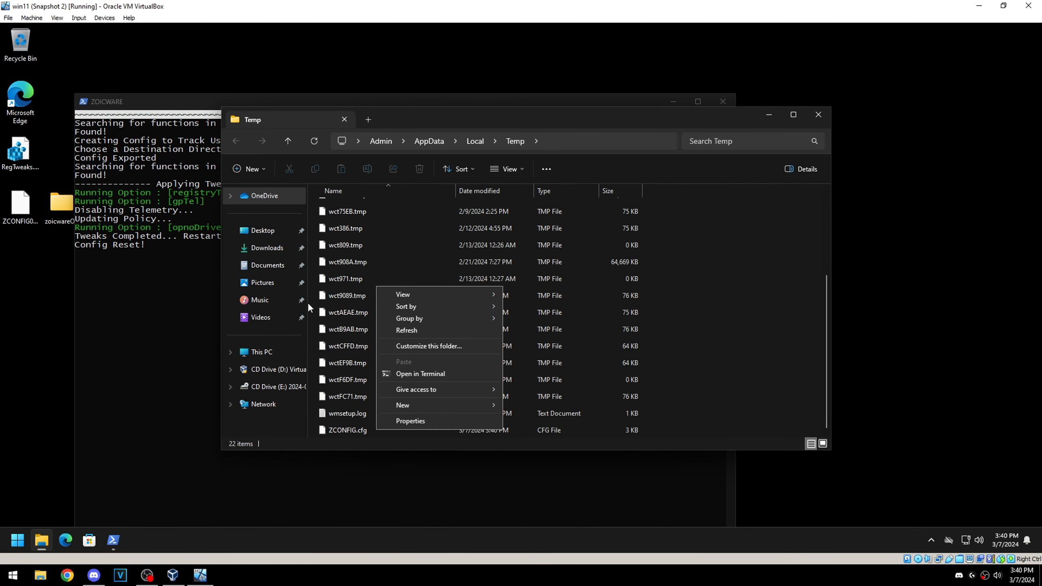
{"action": "left_click", "coordinate": [412, 421]}
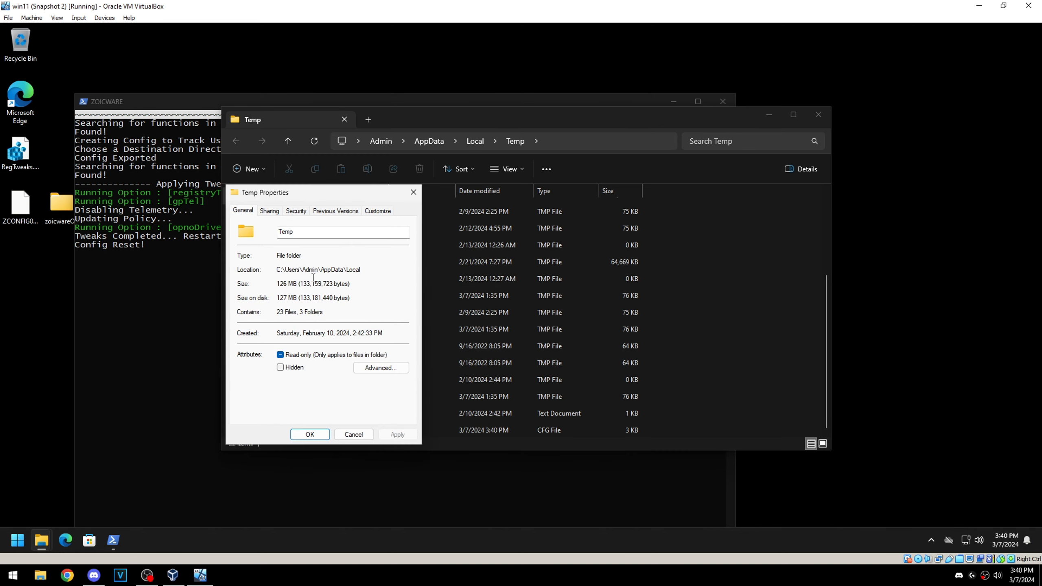
{"action": "left_click", "coordinate": [413, 192]}
Step: Open ZCONFIG.cfg in Notepad, just once, to check how the scheduled tasks removal is recorded
{"action": "left_click", "coordinate": [356, 431]}
{"action": "right_click", "coordinate": [356, 430]}
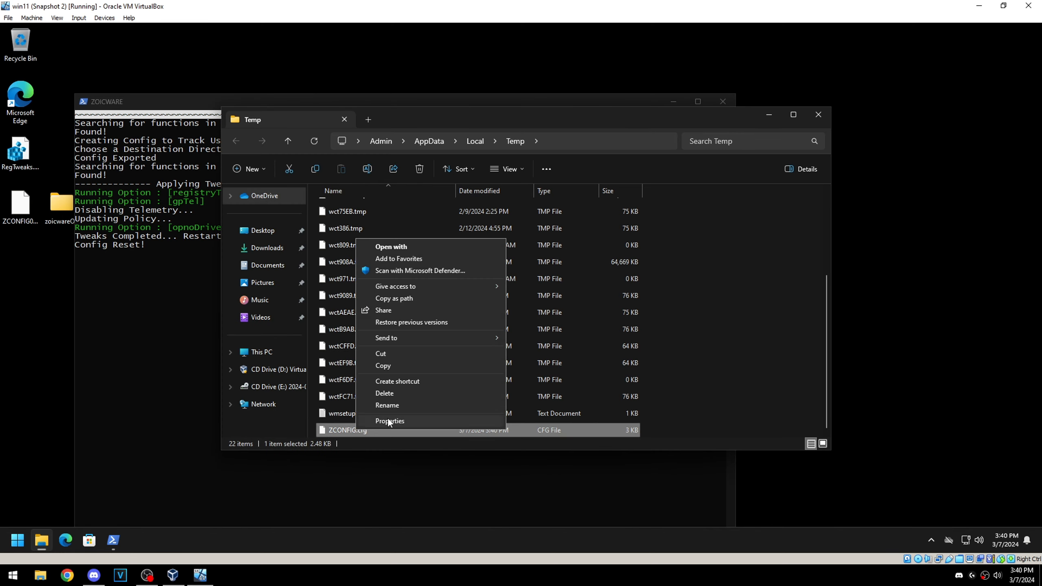
{"action": "left_click", "coordinate": [391, 247]}
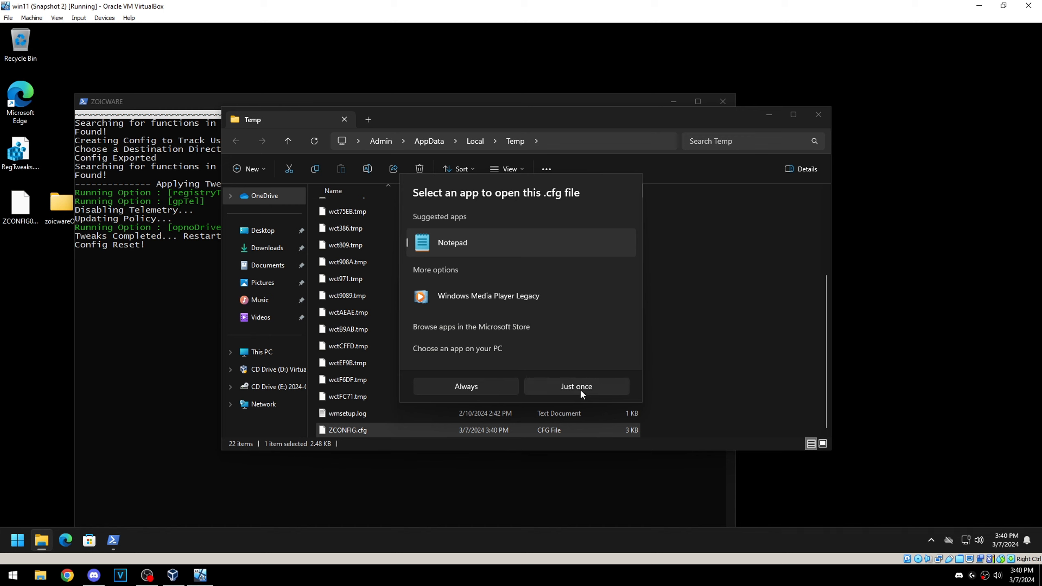
{"action": "left_click", "coordinate": [579, 393]}
{"action": "left_click", "coordinate": [123, 110]}
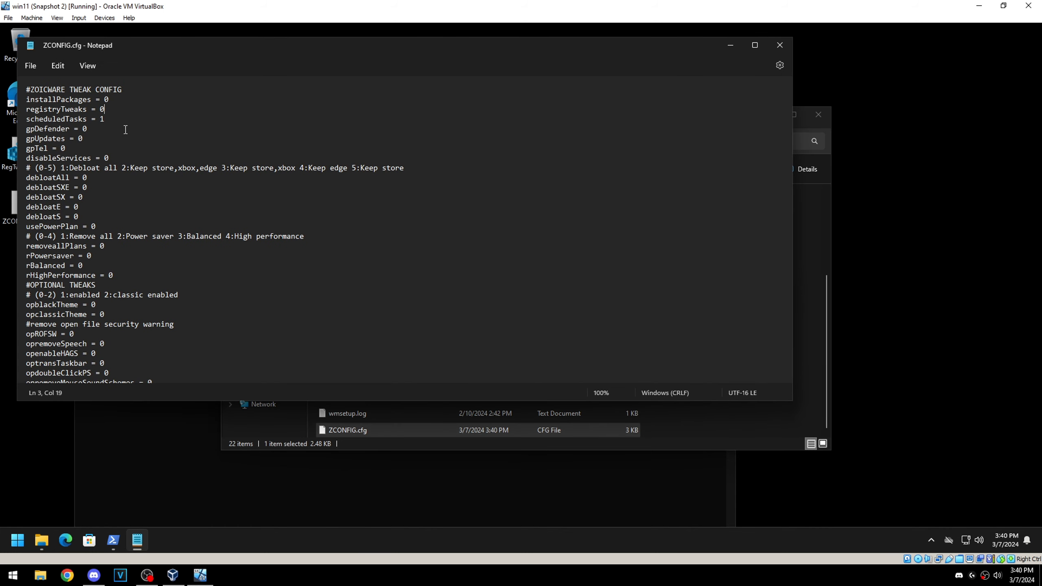
Step: Check the scheduledTasks entry in ZCONFIG.cfg, then close the file and the Temp folder
{"action": "left_click_drag", "start_coordinate": [73, 119], "coordinate": [27, 120]}
{"action": "left_click", "coordinate": [160, 119]}
{"action": "left_click", "coordinate": [771, 46]}
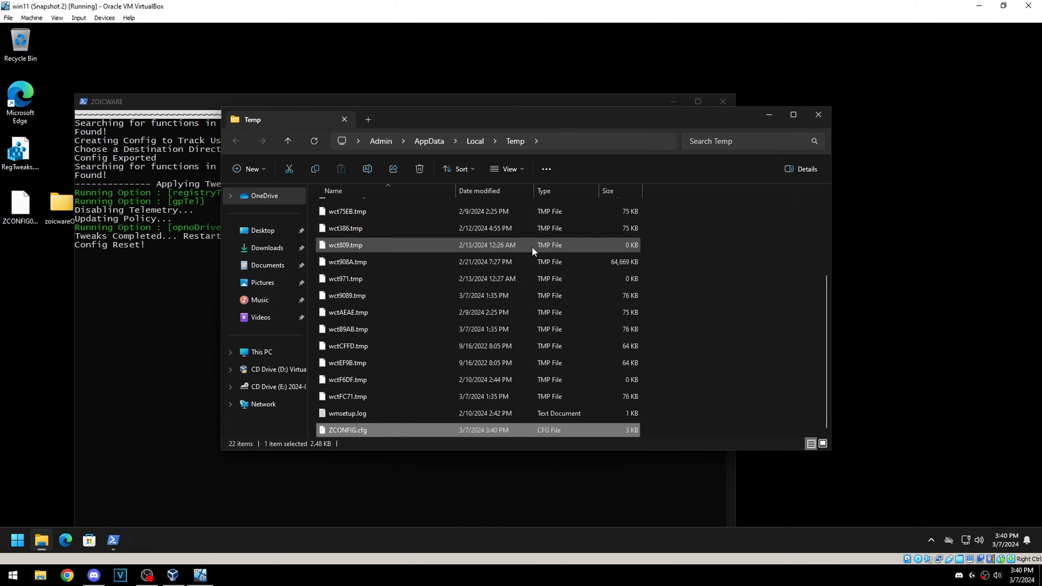
{"action": "left_click", "coordinate": [819, 114]}
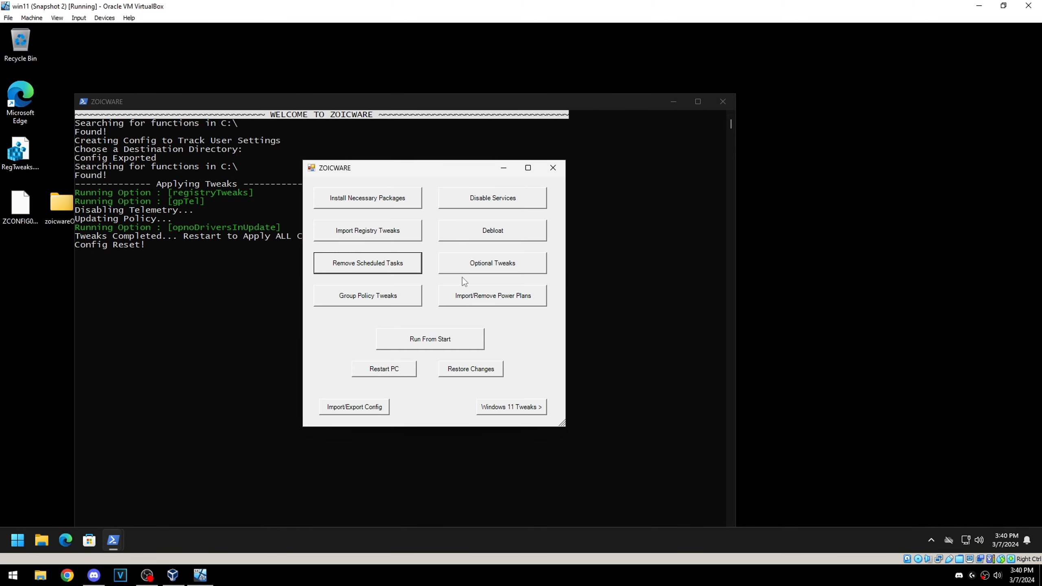
Step: Open the Import/Export Tweak Config window and examine the current config path and the exported config file on the desktop
{"action": "left_click", "coordinate": [354, 407]}
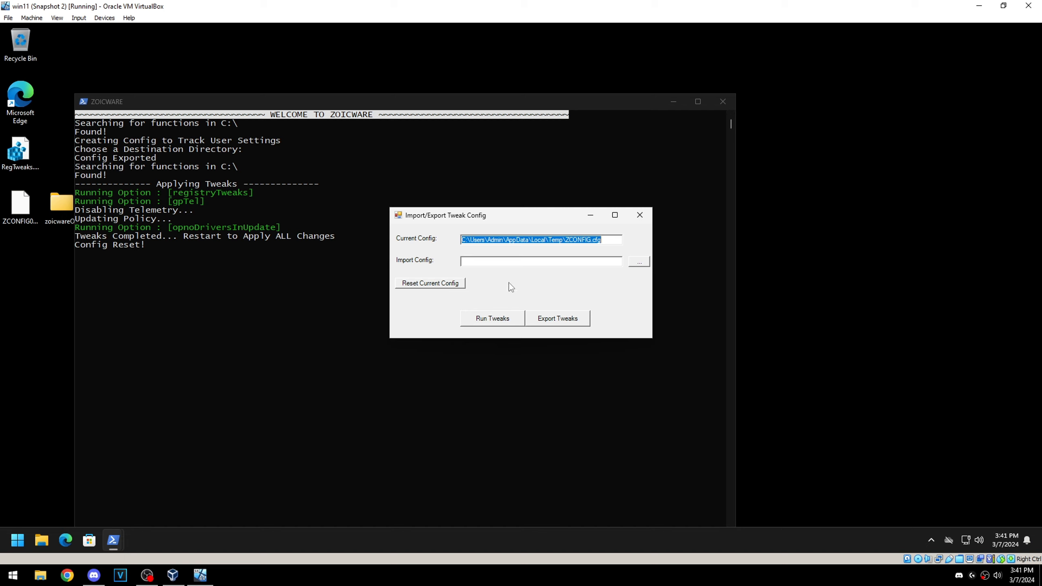
{"action": "left_click", "coordinate": [604, 241]}
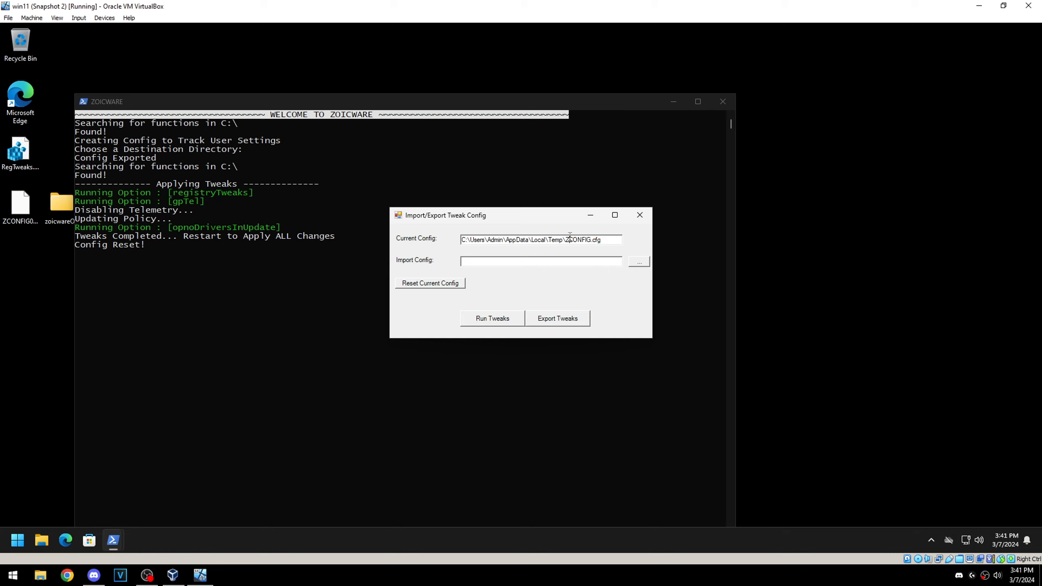
{"action": "left_click_drag", "start_coordinate": [610, 242], "coordinate": [459, 238]}
{"action": "left_click_drag", "start_coordinate": [604, 240], "coordinate": [437, 225]}
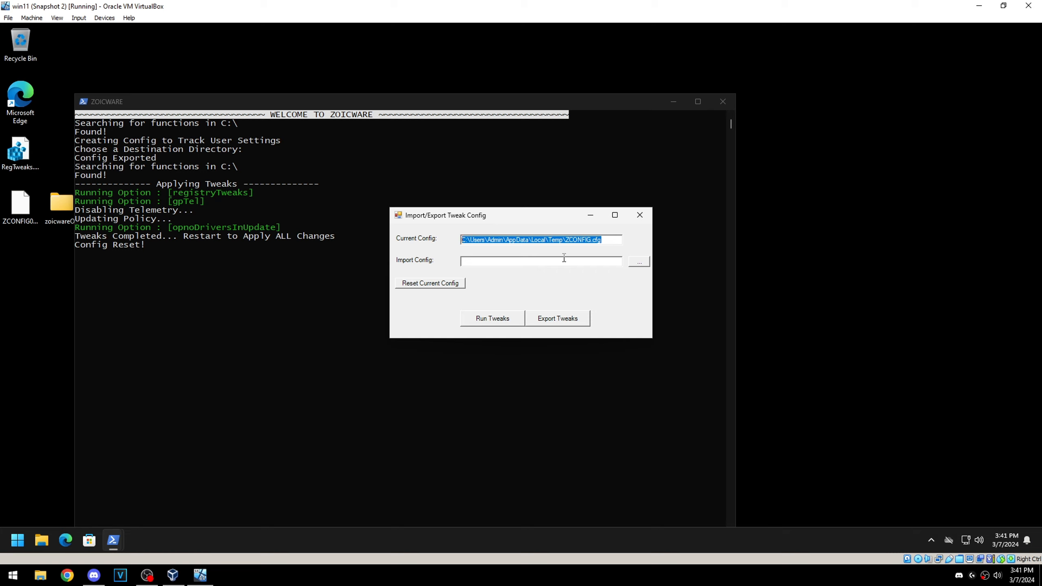
{"action": "left_click", "coordinate": [615, 240]}
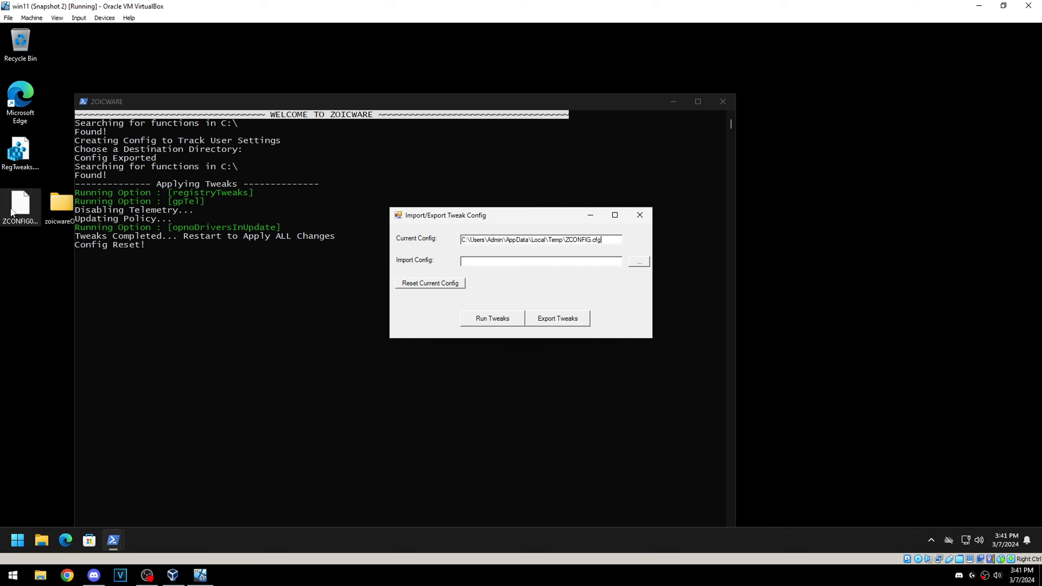
{"action": "left_click_drag", "start_coordinate": [14, 215], "coordinate": [16, 259]}
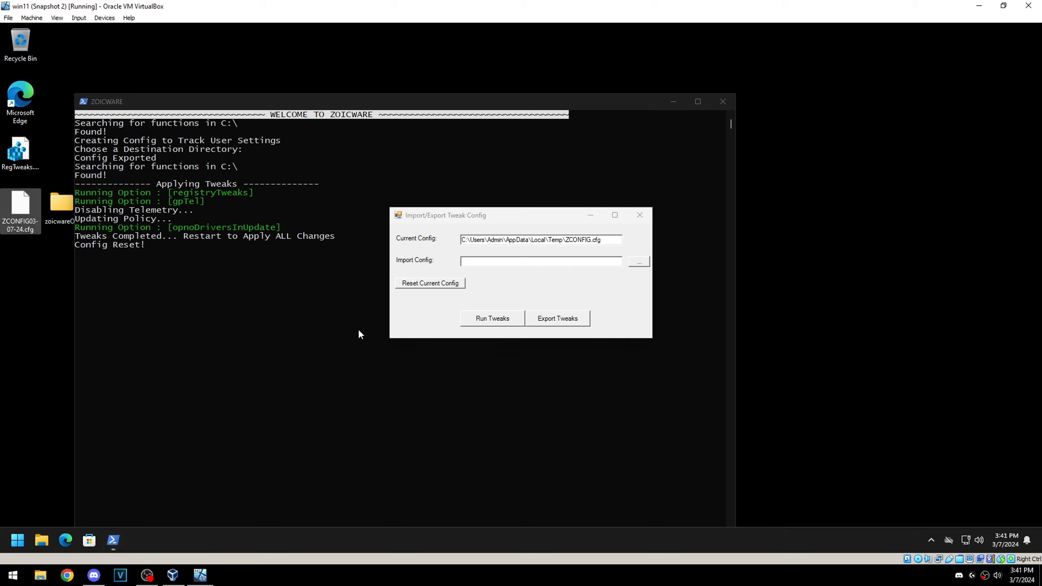
{"action": "left_click", "coordinate": [563, 286]}
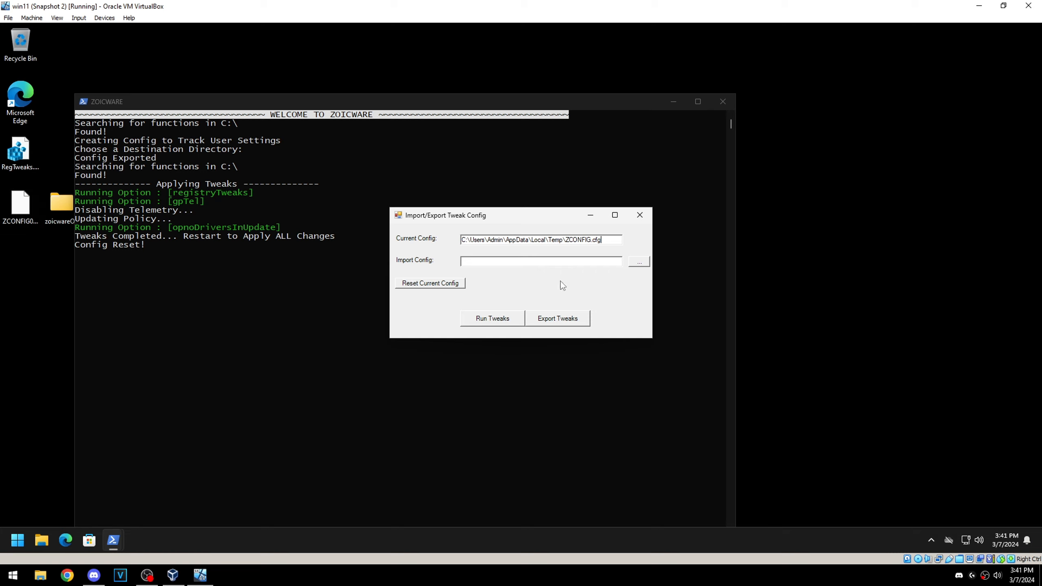